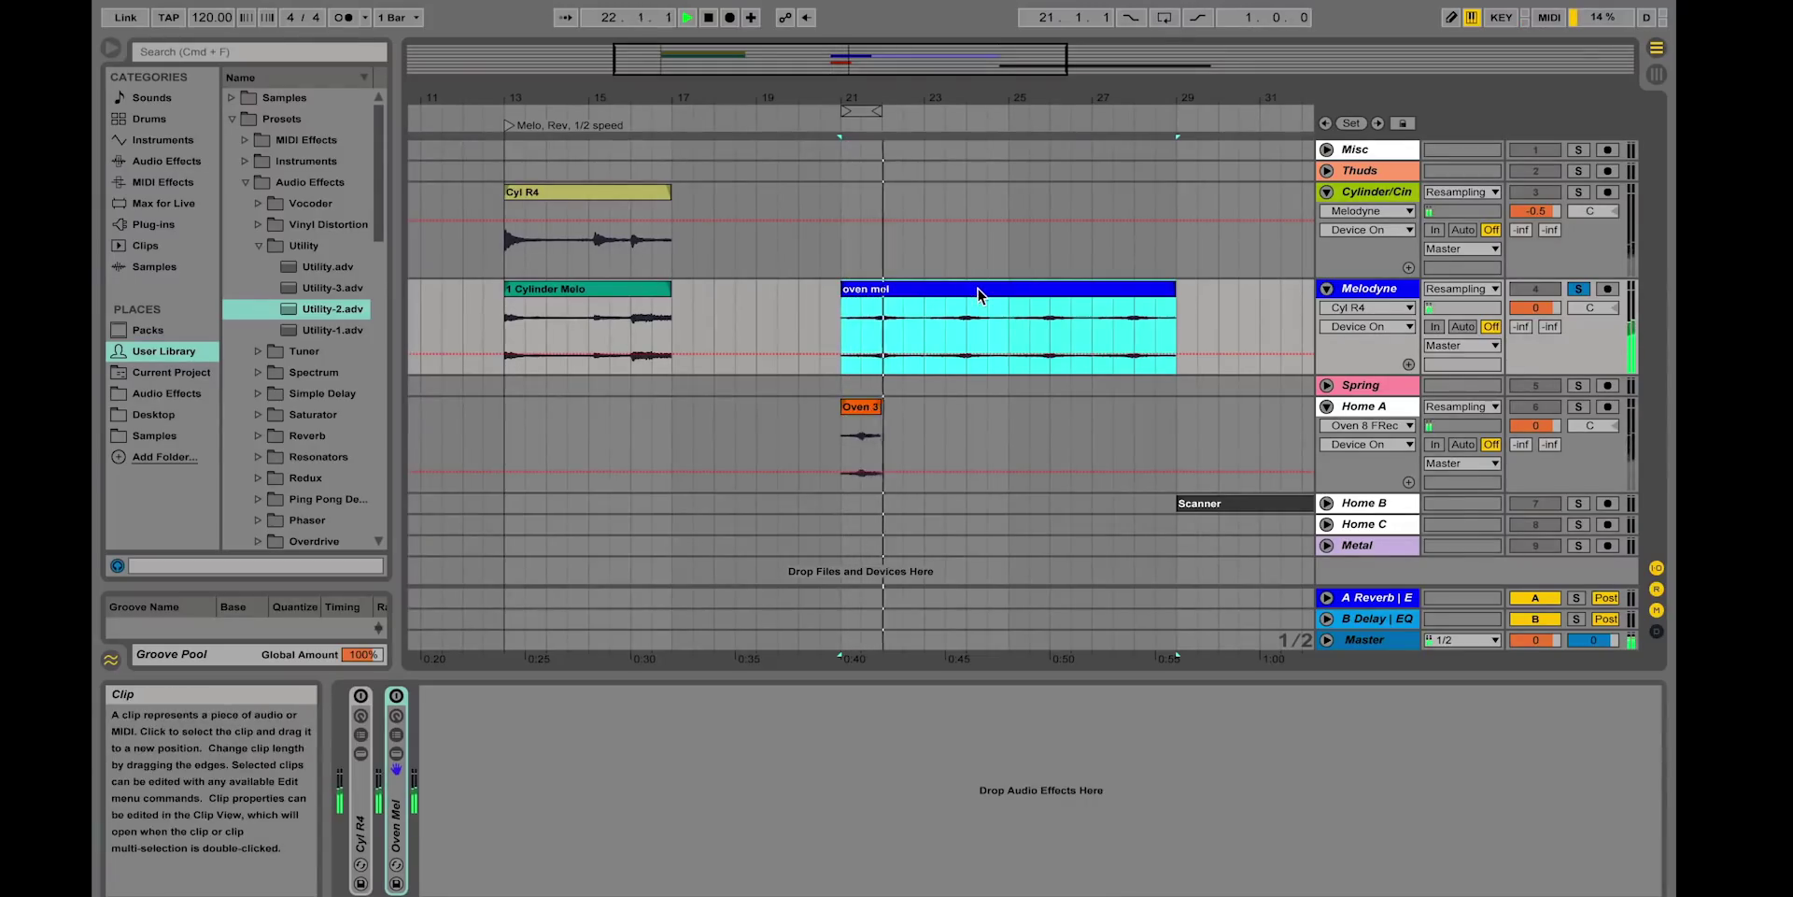
Open the oven mel clip to show the Melodyne track's Cyl R4 rack chain.
{"action": "double_click", "coordinate": [978, 295]}
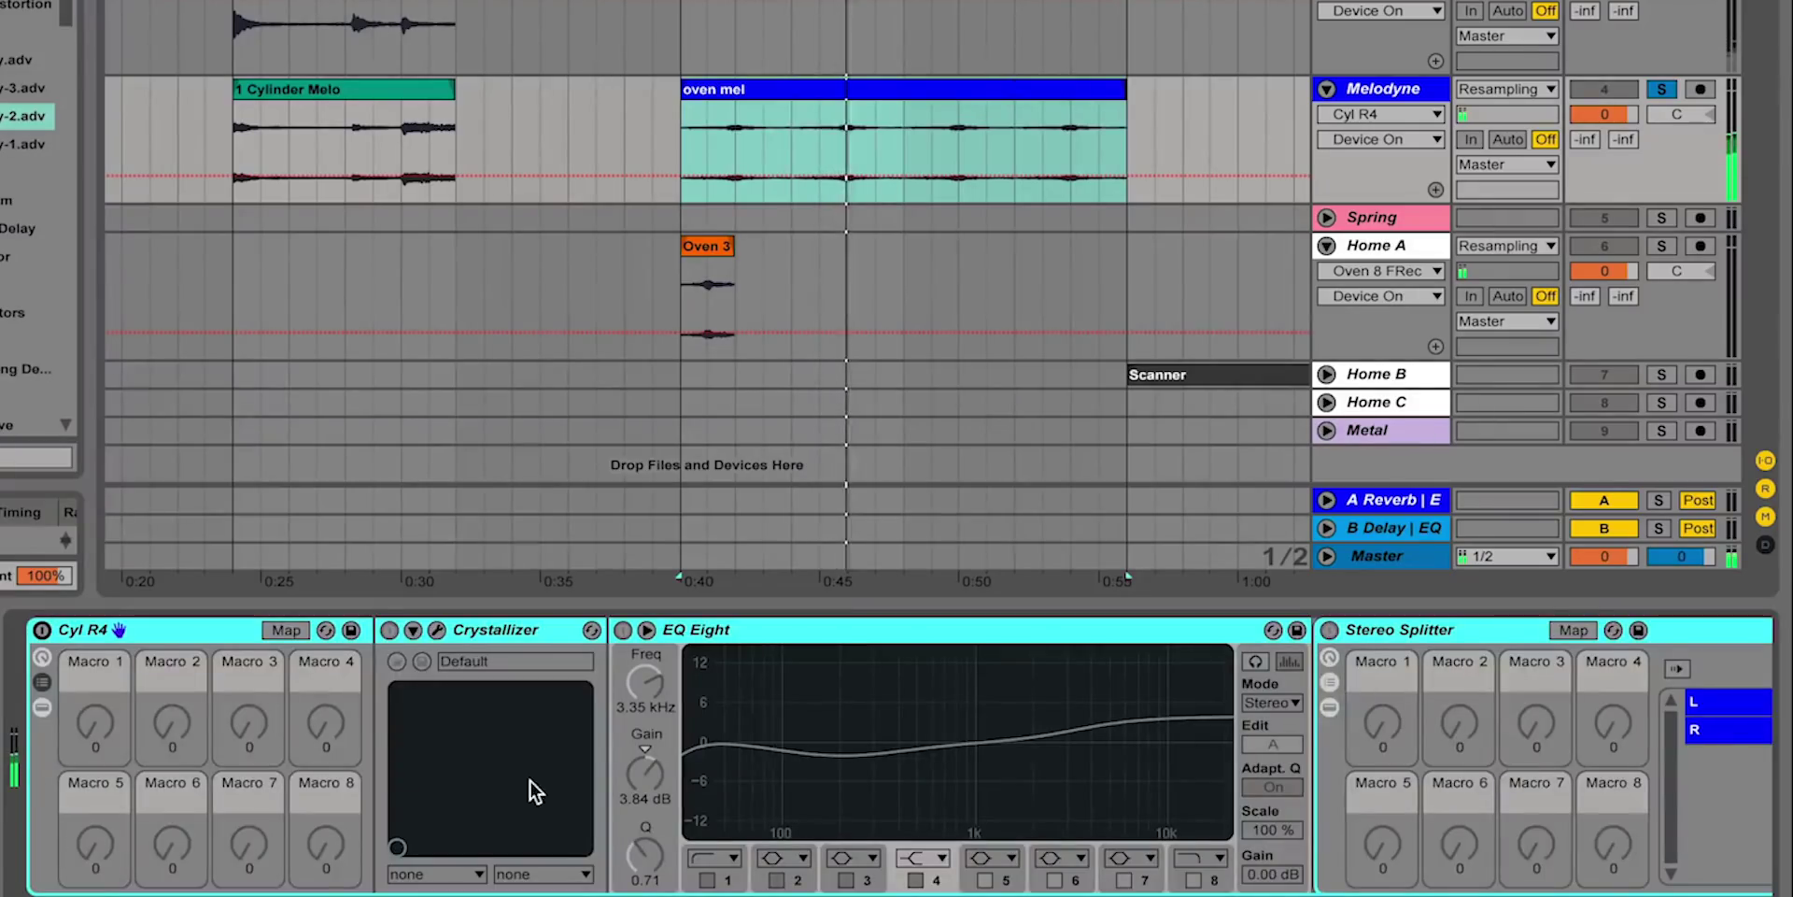
Show the rack's chain list, select the Oven Mel rack and activate it.
{"action": "left_click", "coordinate": [157, 628]}
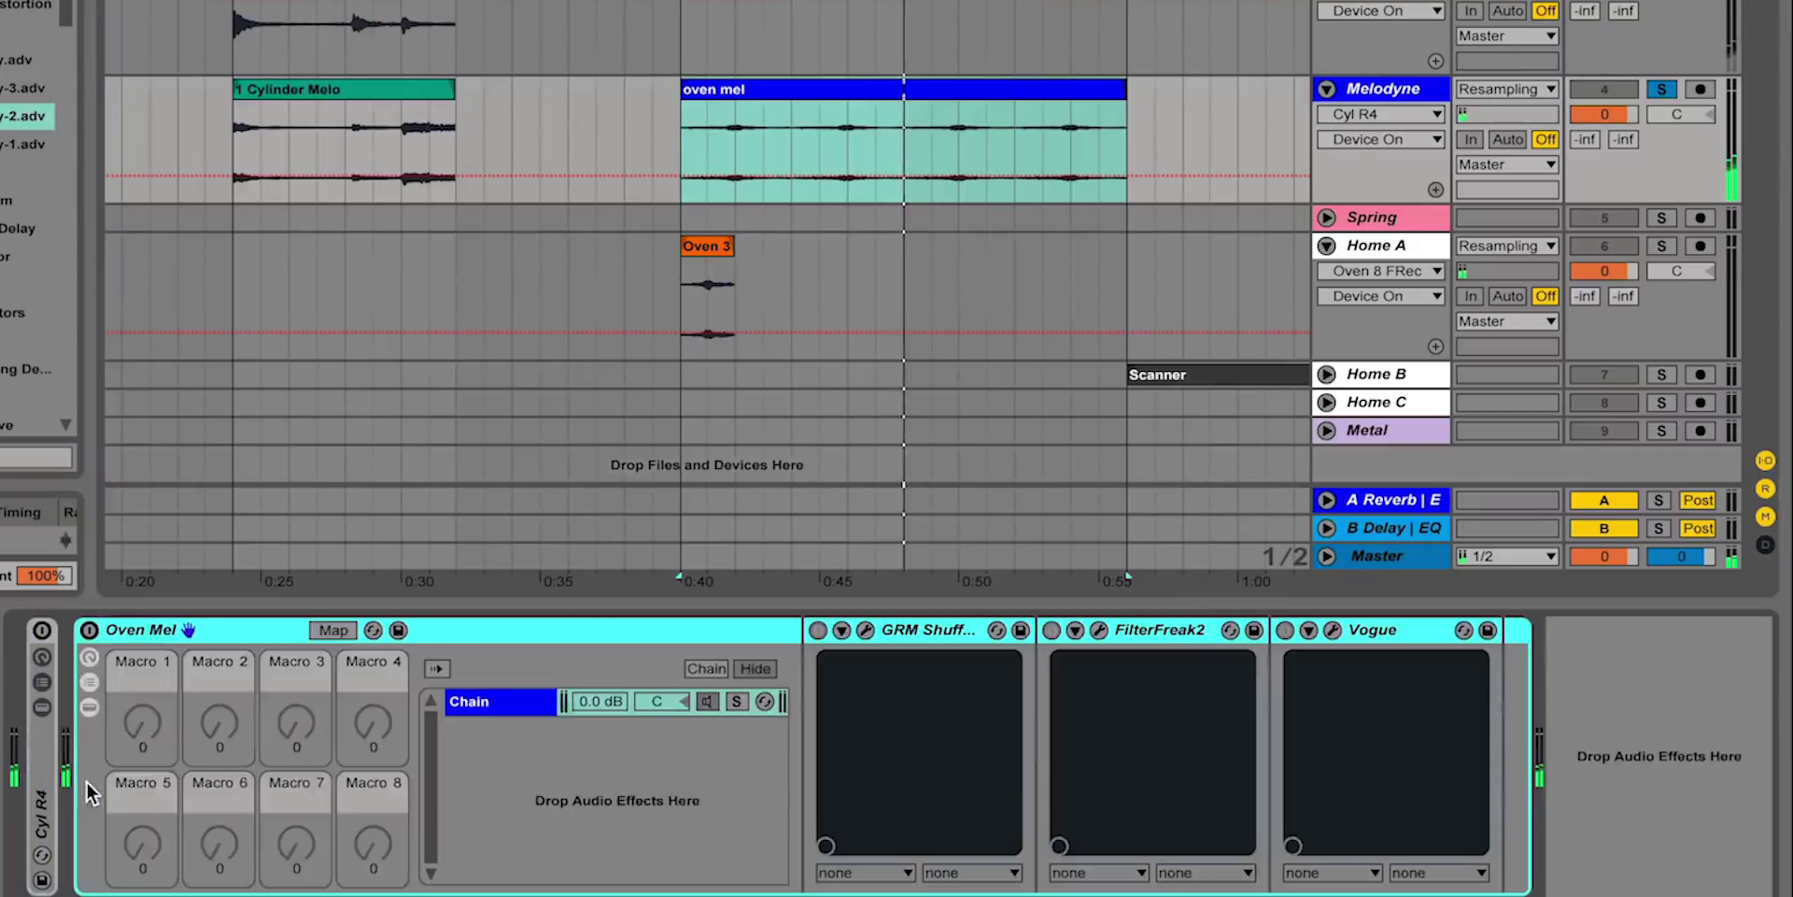
{"action": "left_click", "coordinate": [90, 706]}
{"action": "left_click", "coordinate": [89, 630]}
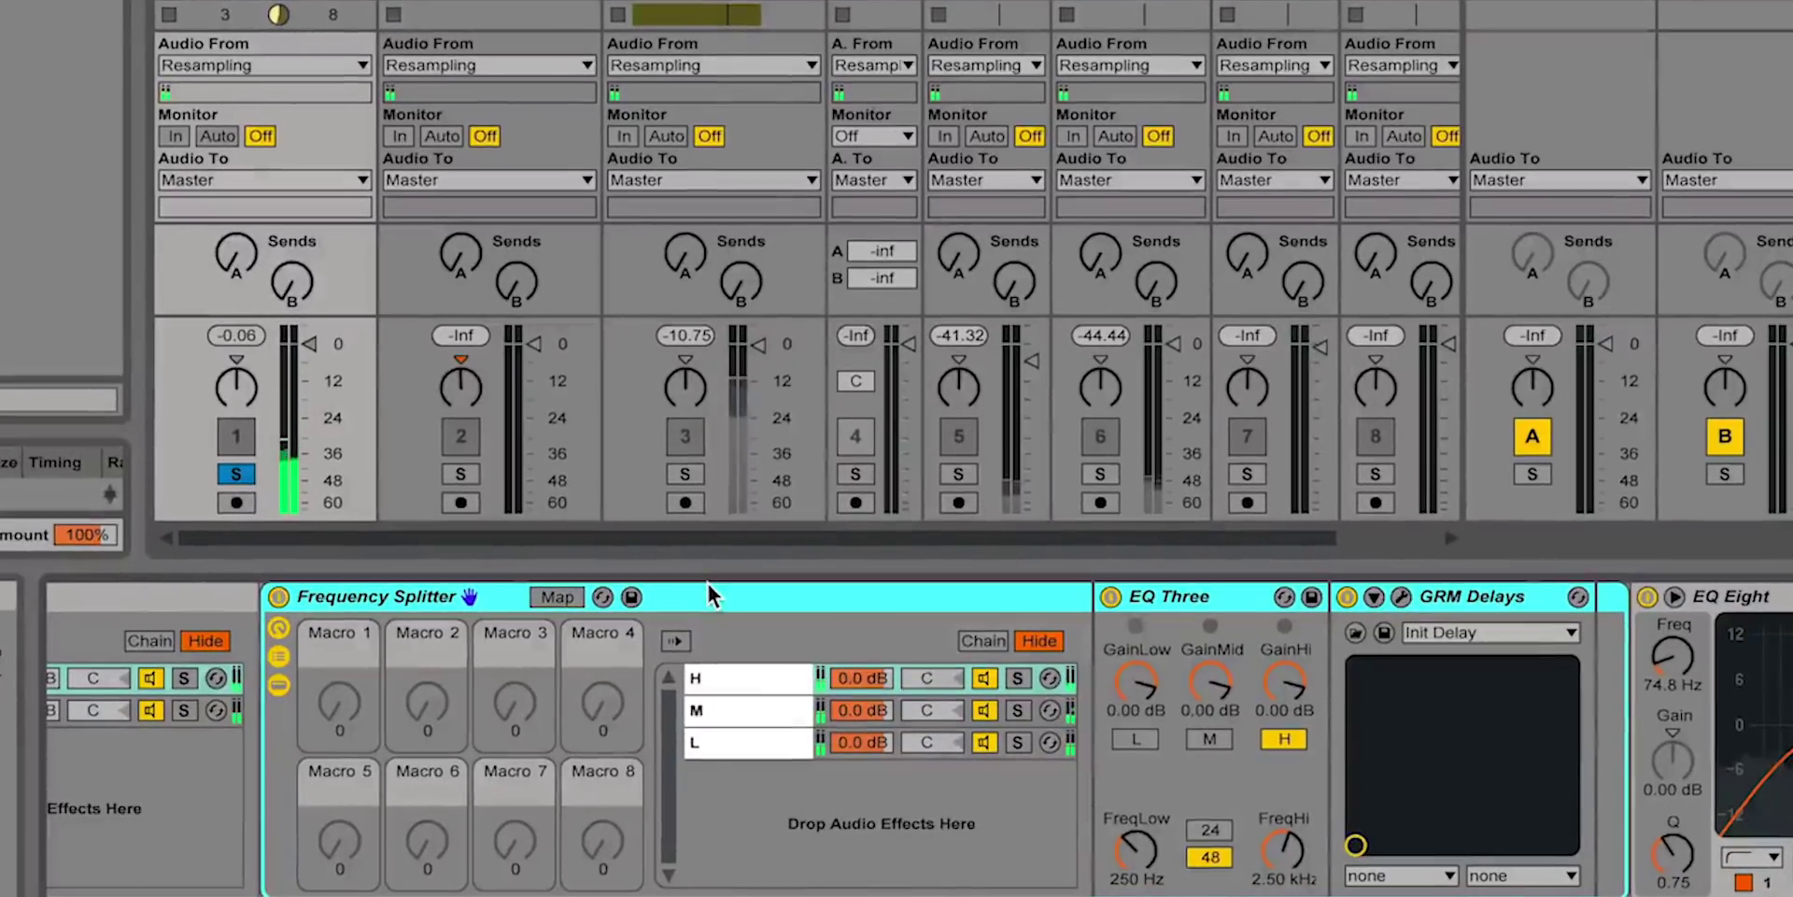
Inspect the H and M band chains, then solo the Frequency Splitter's H band.
{"action": "left_click", "coordinate": [747, 680]}
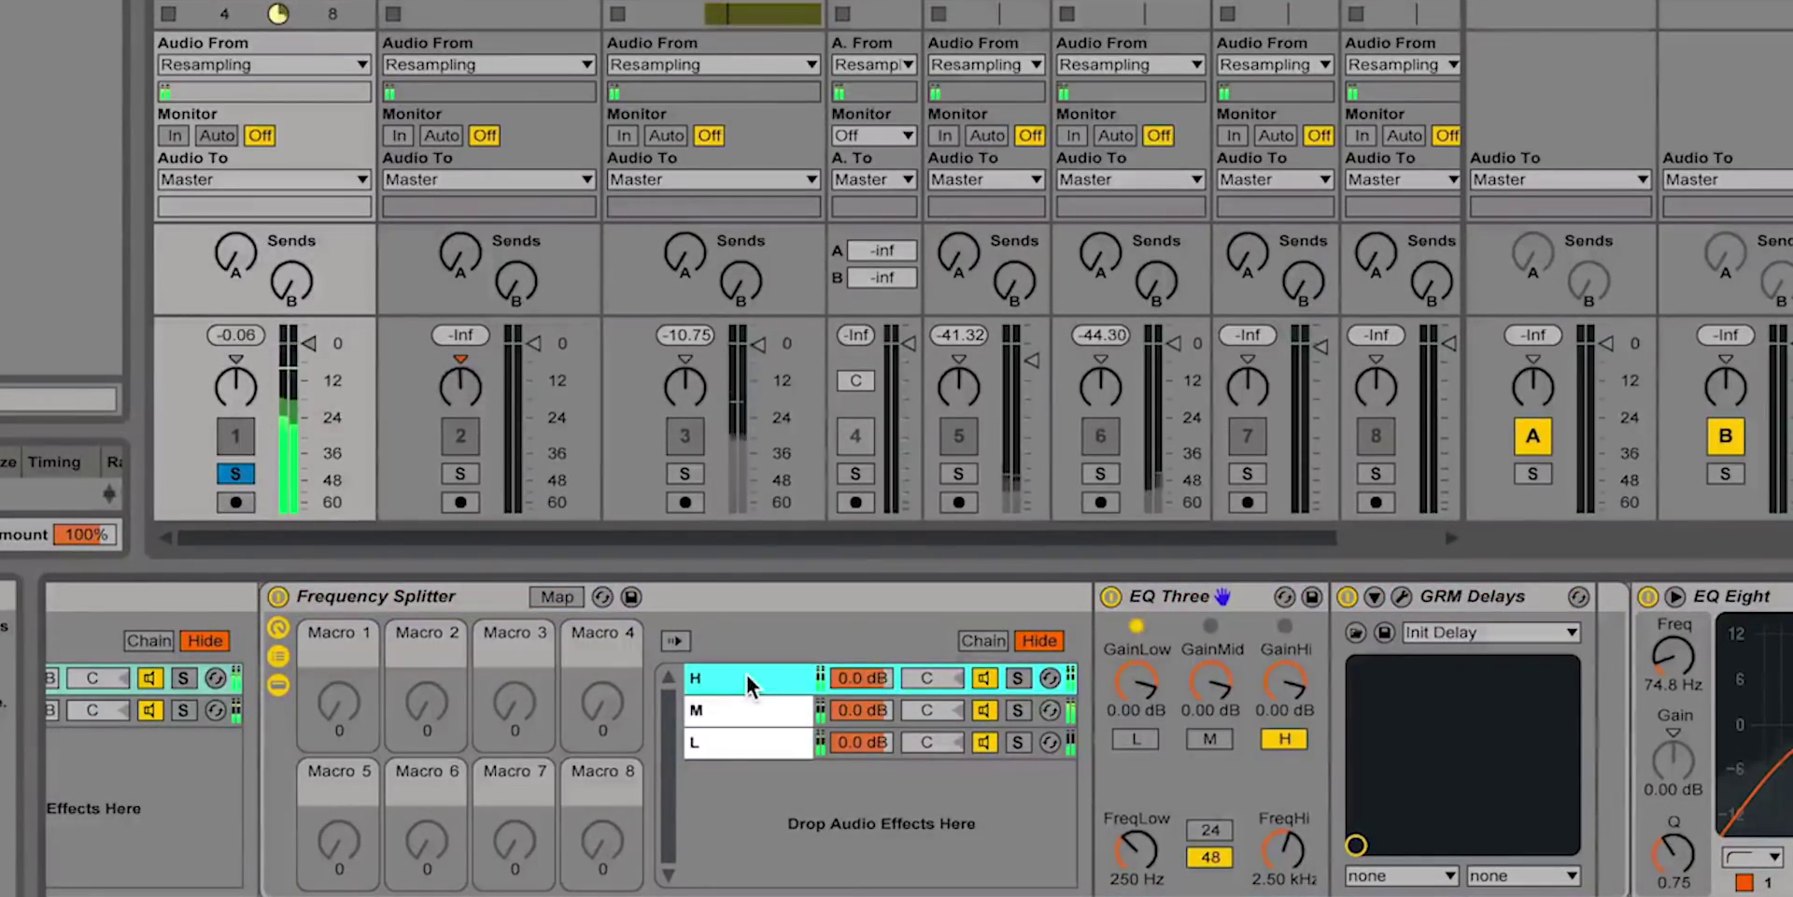
{"action": "left_click", "coordinate": [746, 711]}
{"action": "left_click", "coordinate": [747, 680]}
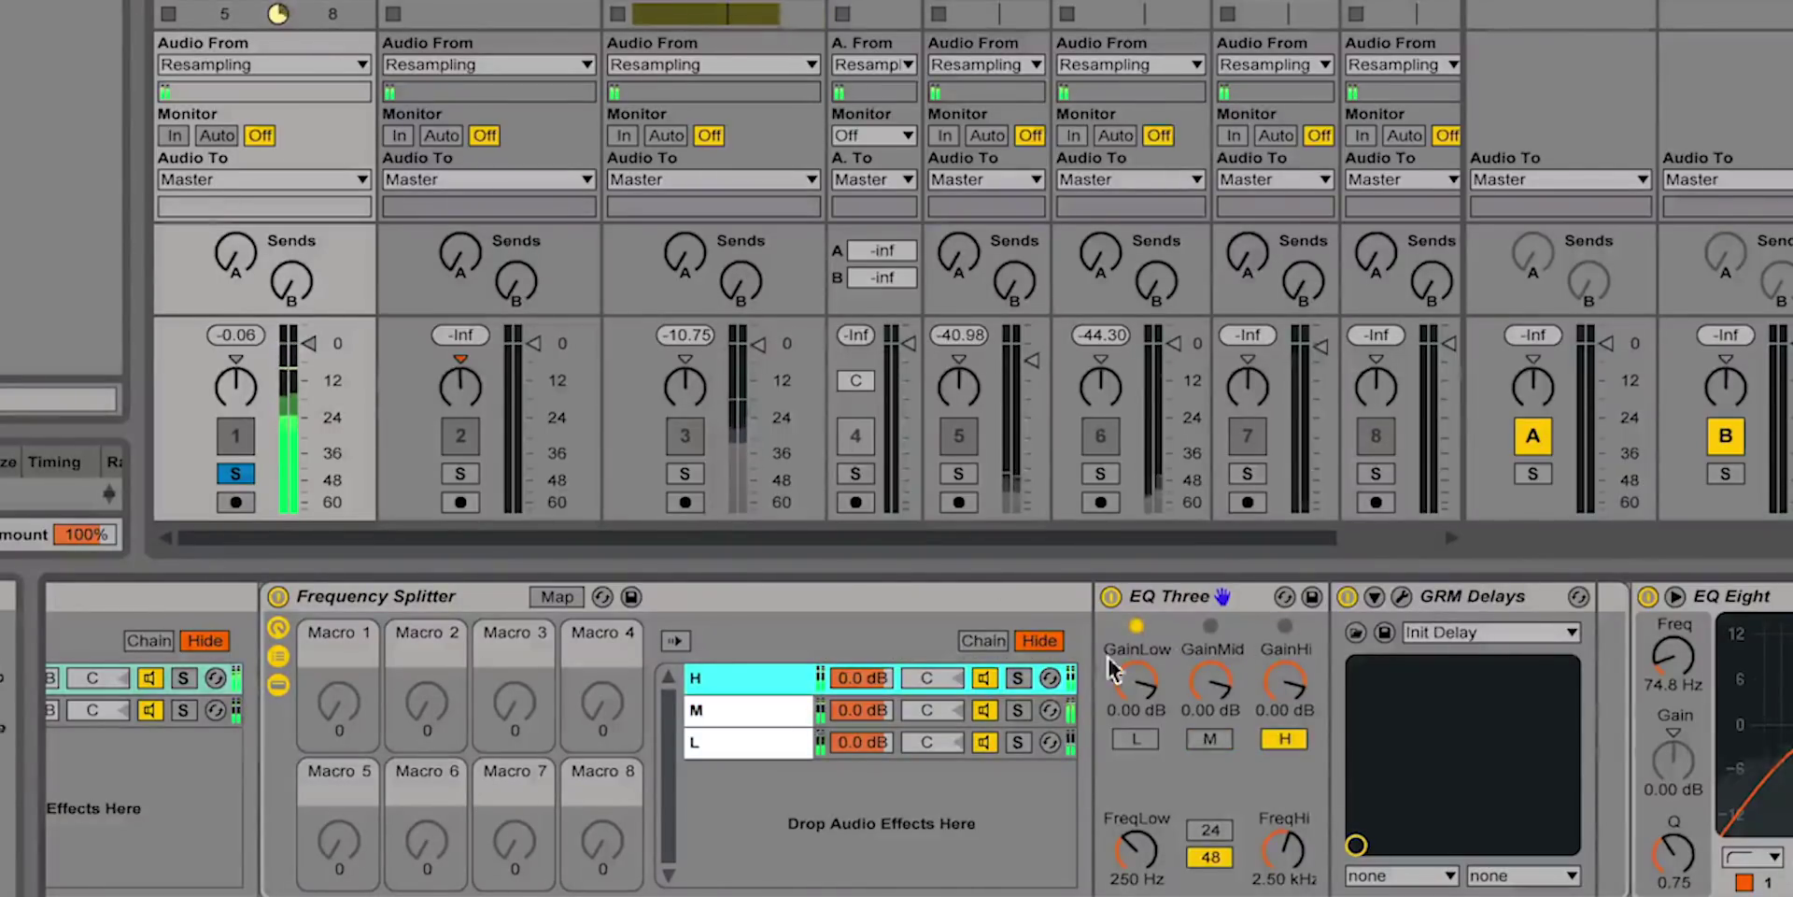
{"action": "left_click", "coordinate": [1018, 678]}
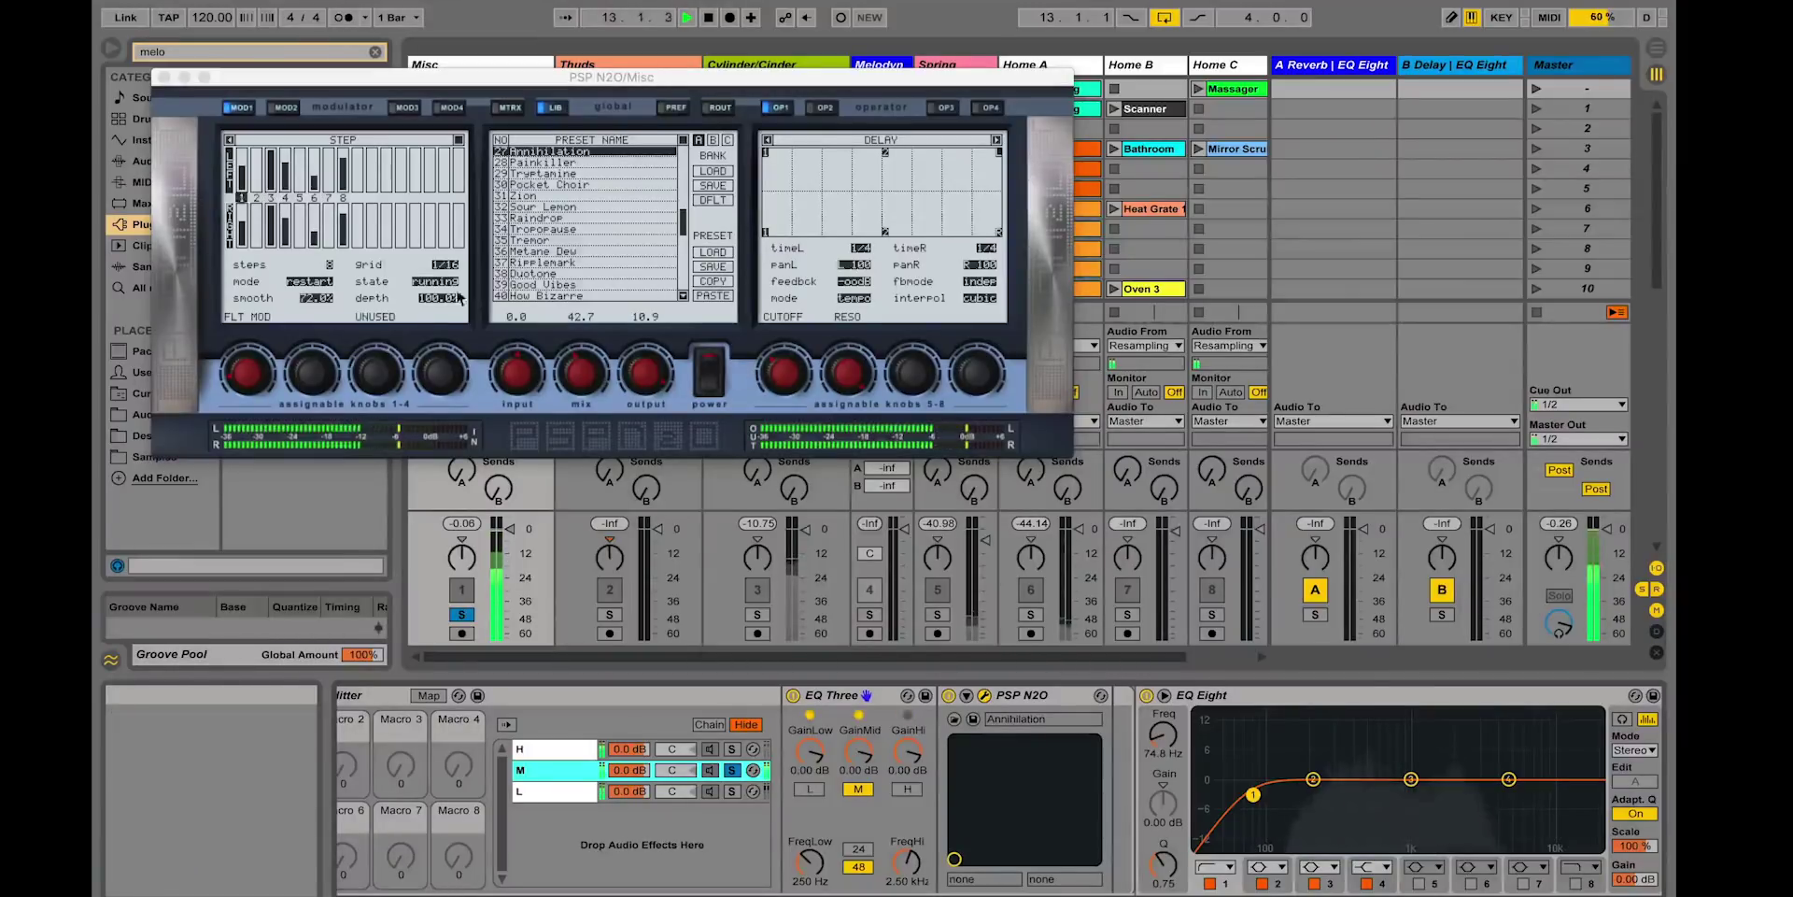
Show the PSP N2O plugin's OP2 pitch operator page.
{"action": "left_click", "coordinate": [825, 111]}
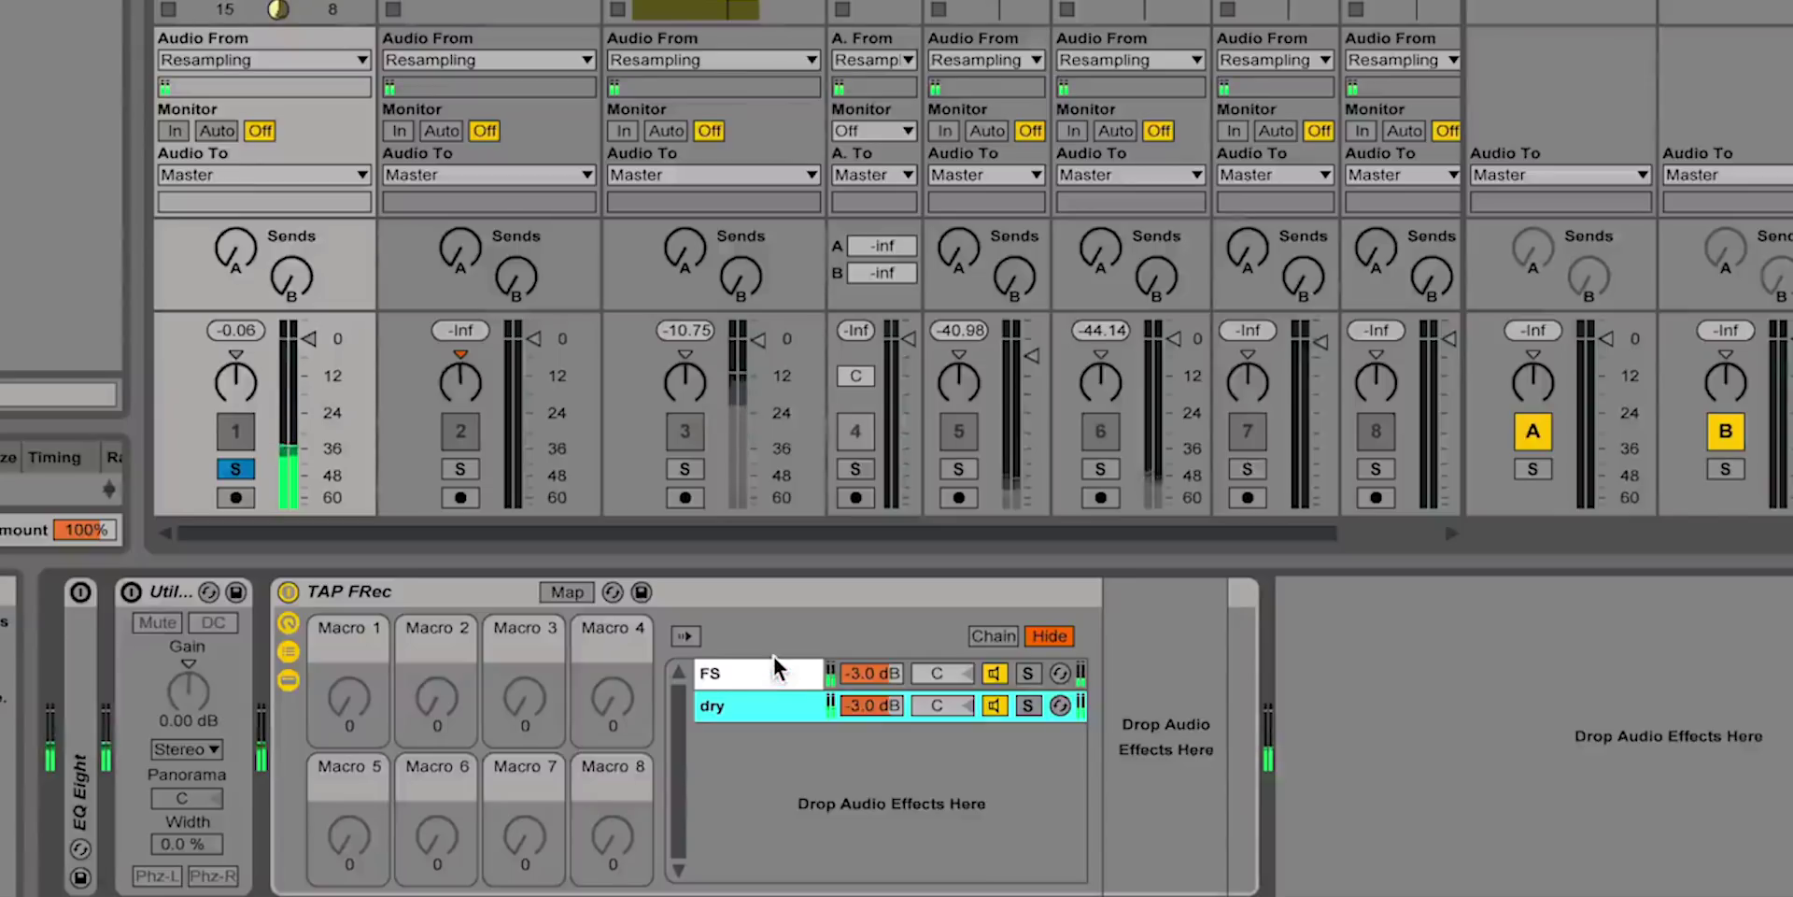
Select the TAP FRec rack's FS chain and scroll through its devices.
{"action": "left_click", "coordinate": [776, 671]}
{"action": "scroll", "coordinate": [943, 691], "scroll_direction": "right", "scroll_amount": 3}
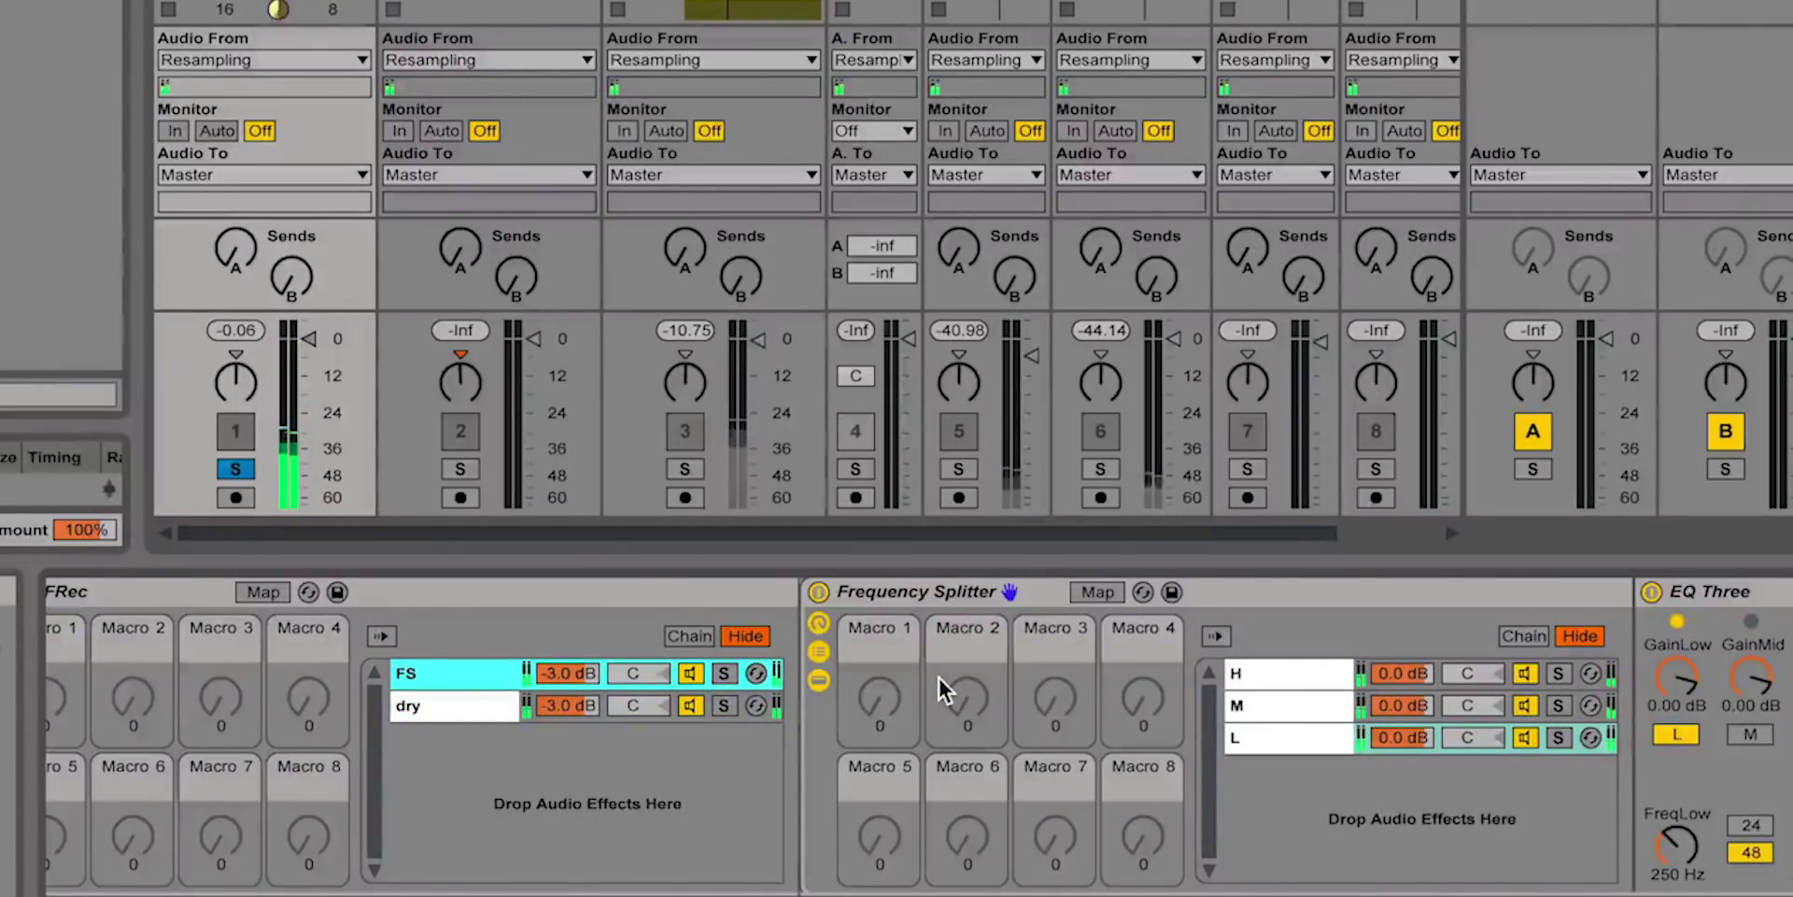
{"action": "scroll", "coordinate": [943, 696], "scroll_direction": "left", "scroll_amount": 3}
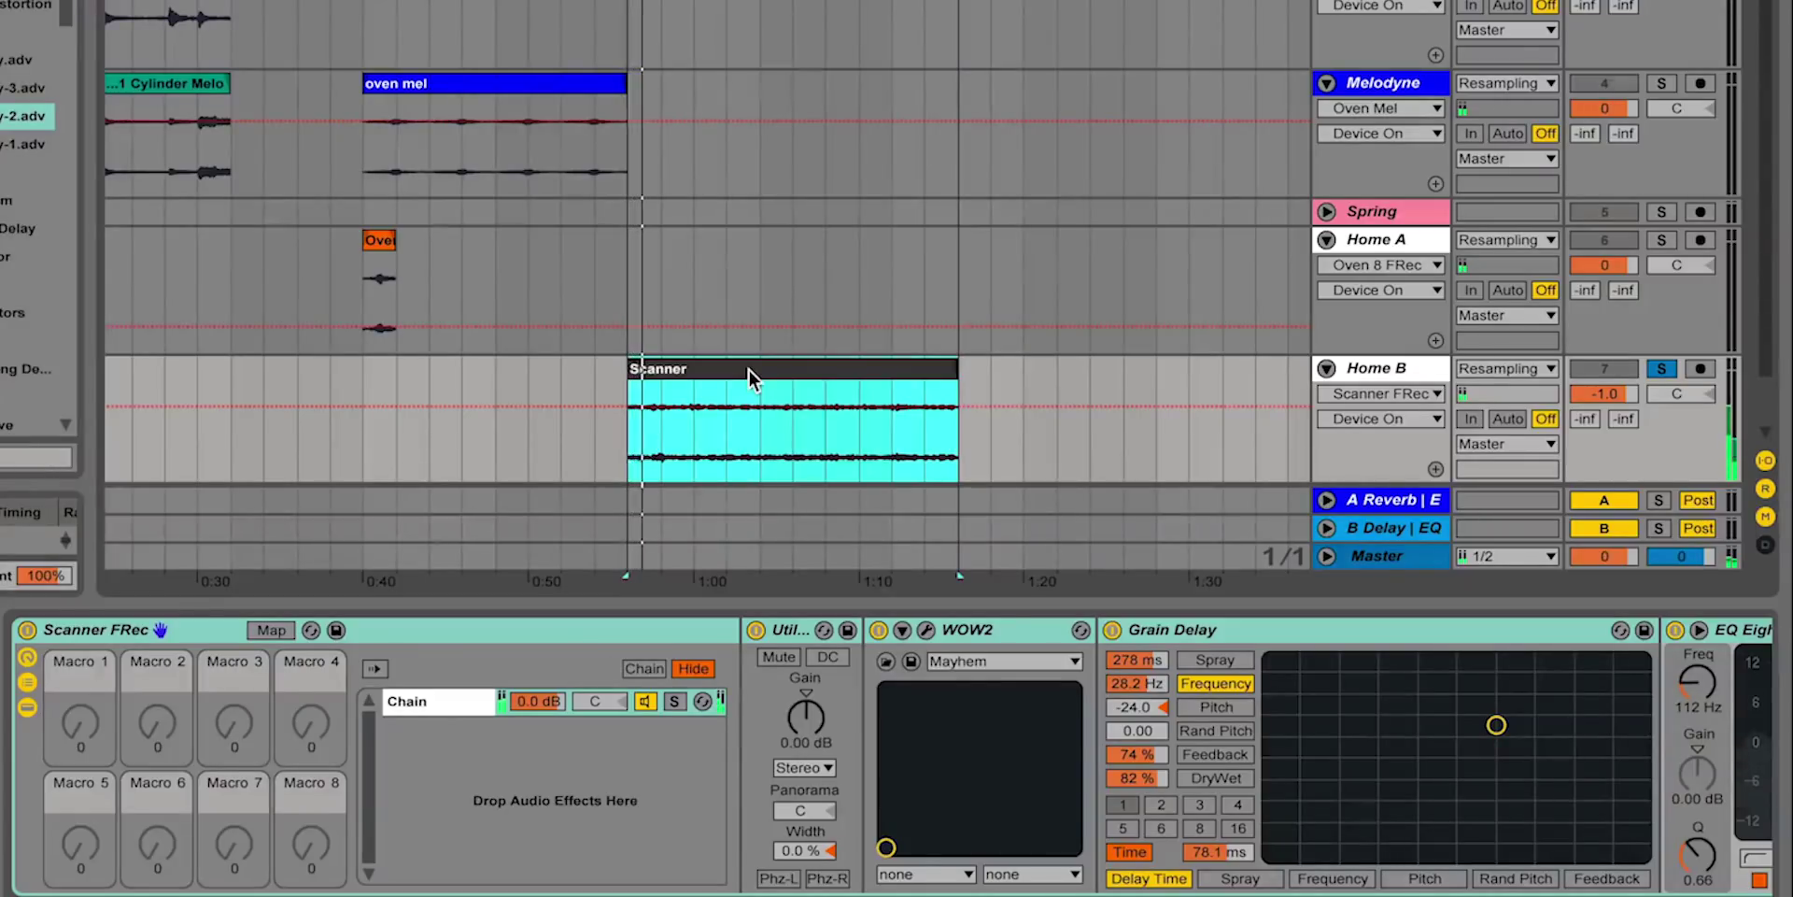
Open the Scanner clip's sample settings, then return to Home B's effect chain.
{"action": "double_click", "coordinate": [748, 368]}
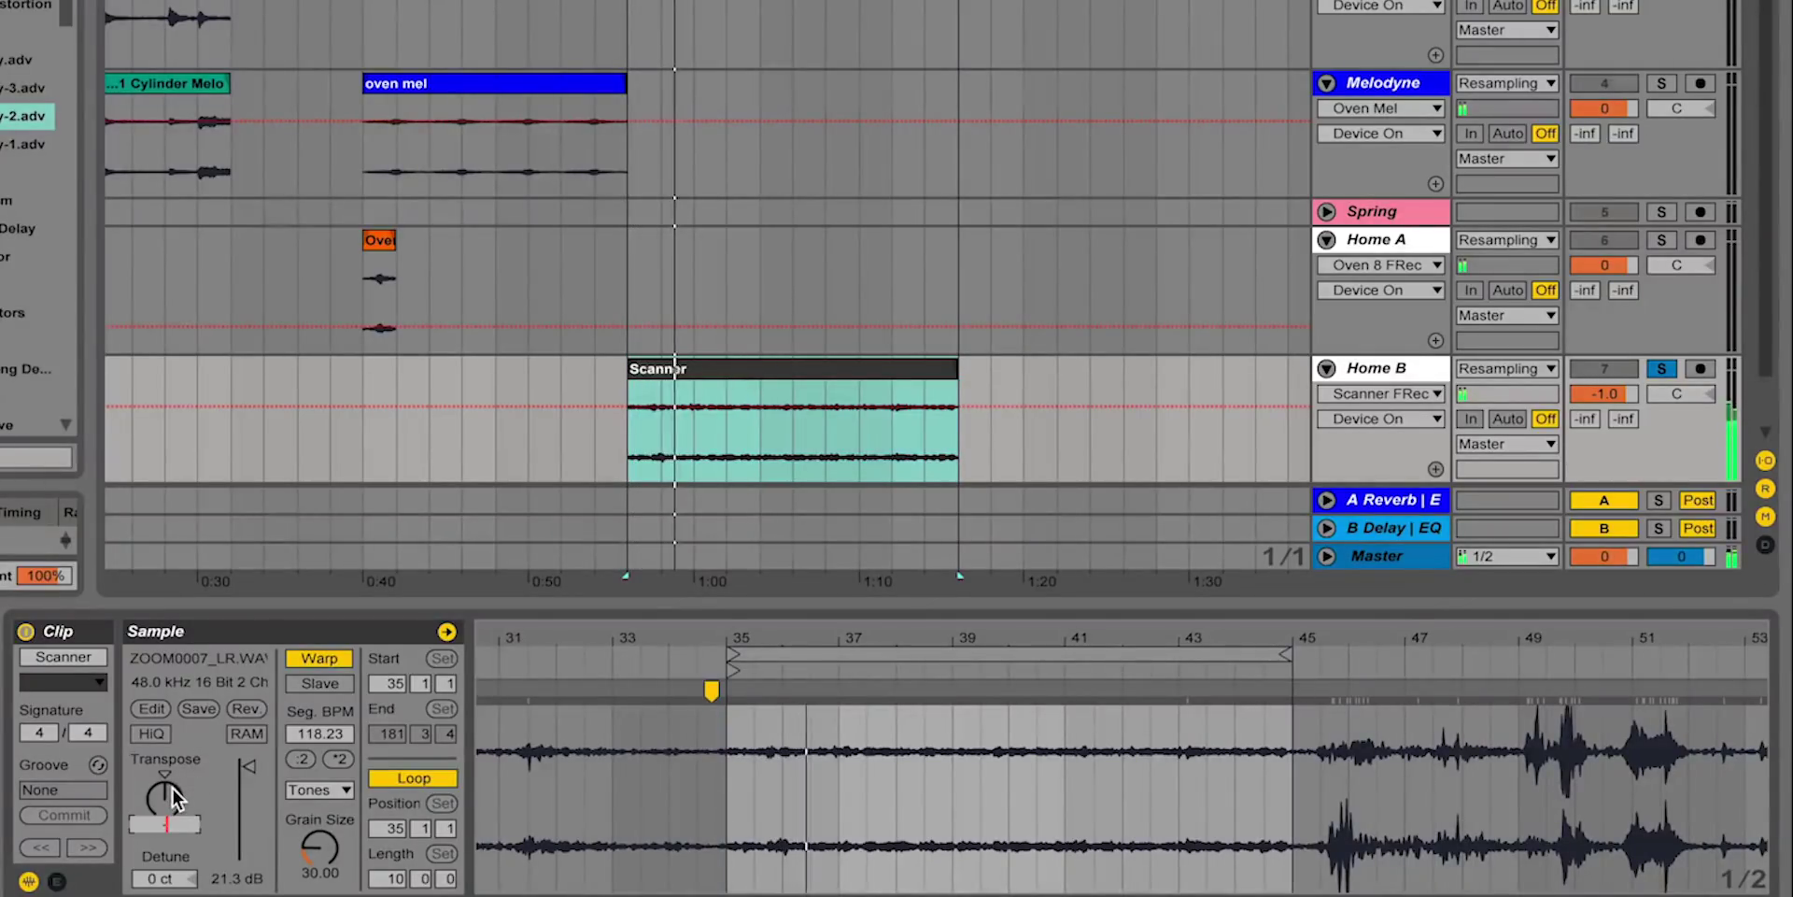
{"action": "key", "text": "shift+Tab"}
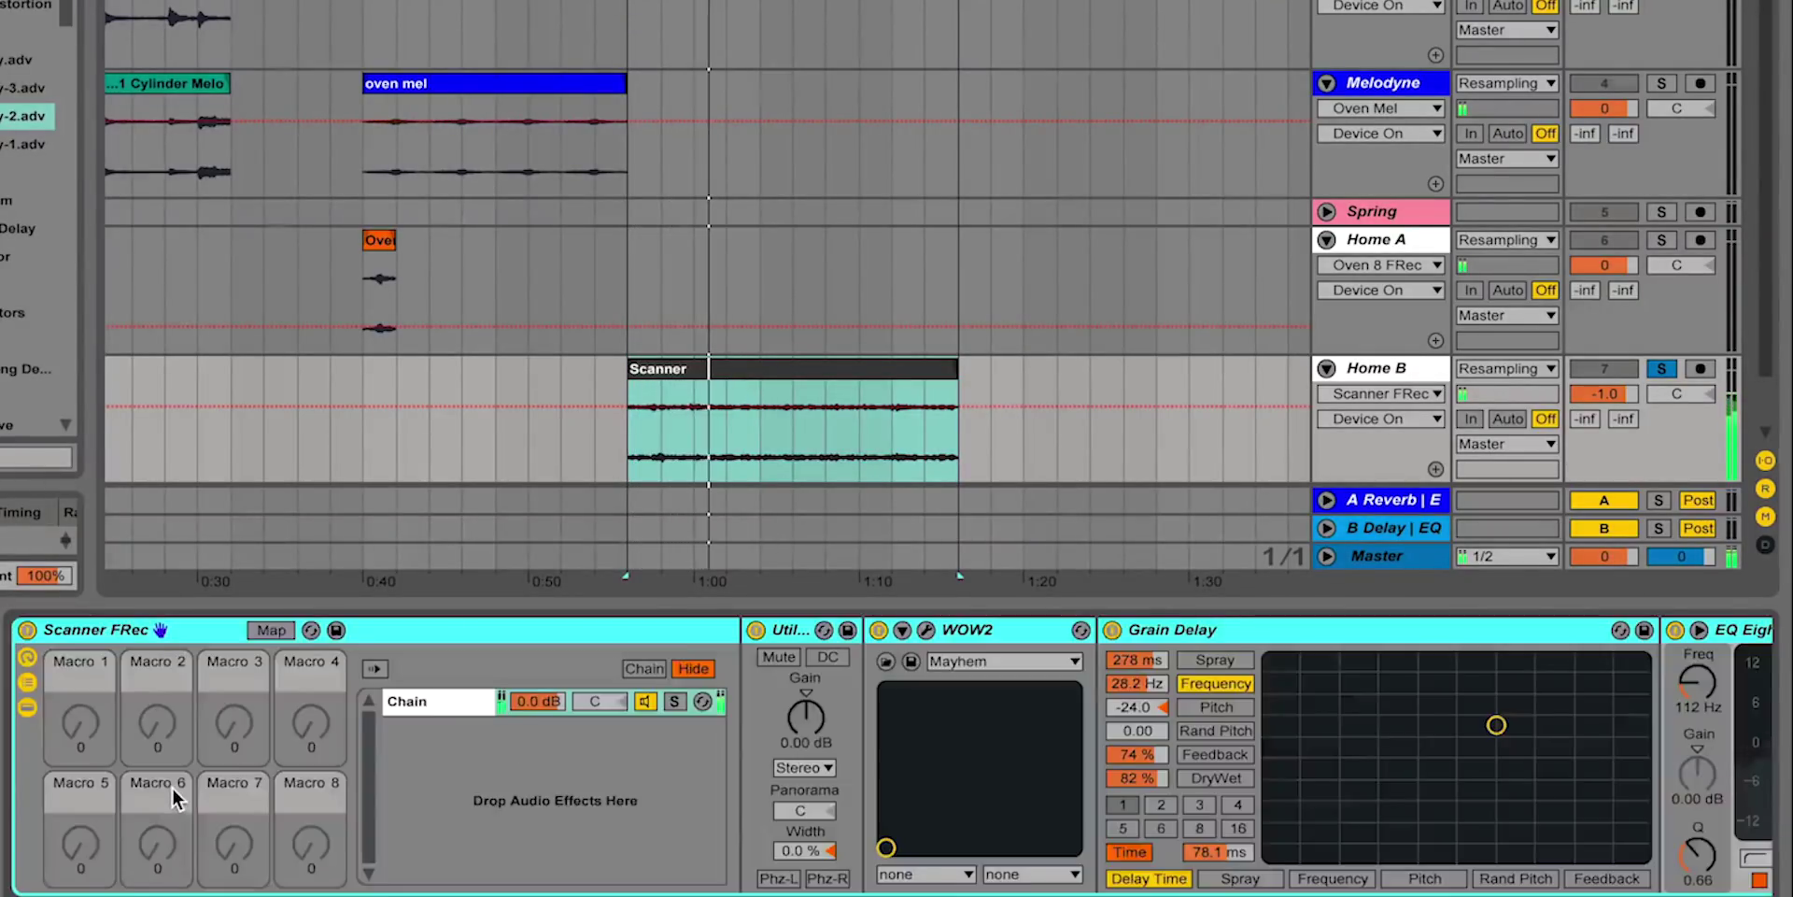
{"action": "scroll", "coordinate": [1017, 699], "scroll_direction": "down", "scroll_amount": 6}
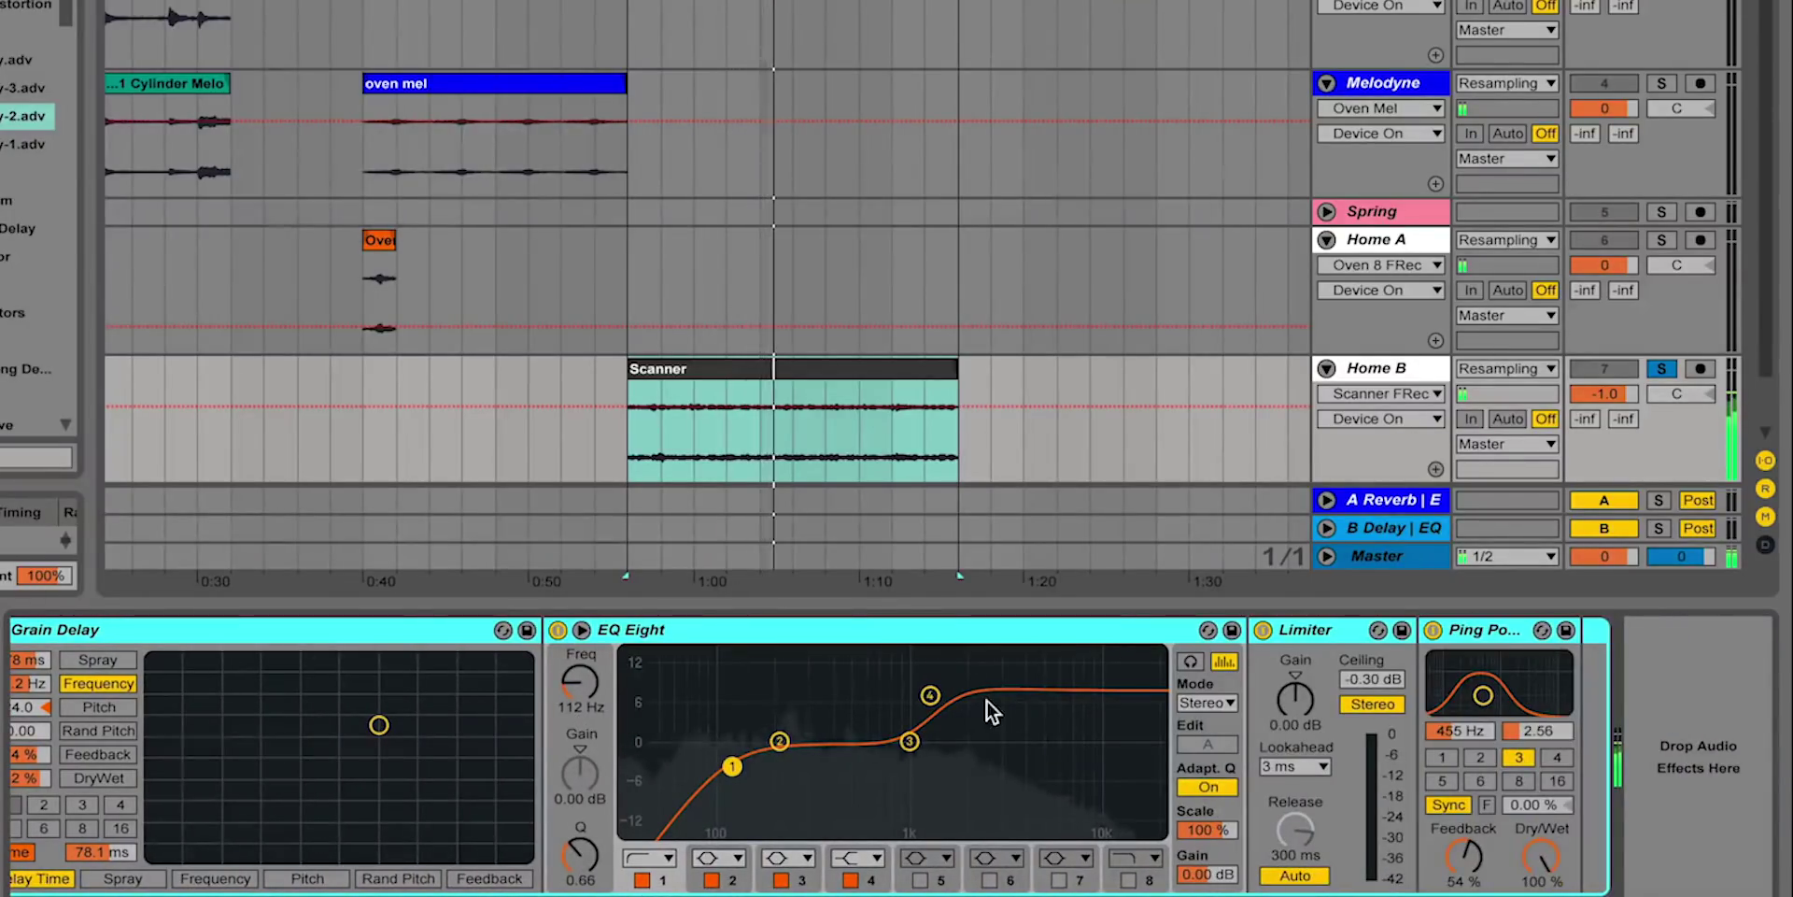
Adjust the EQ Eight low cut, set Ping Pong feedback to 76% and lower its dry/wet.
{"action": "left_click", "coordinate": [929, 696]}
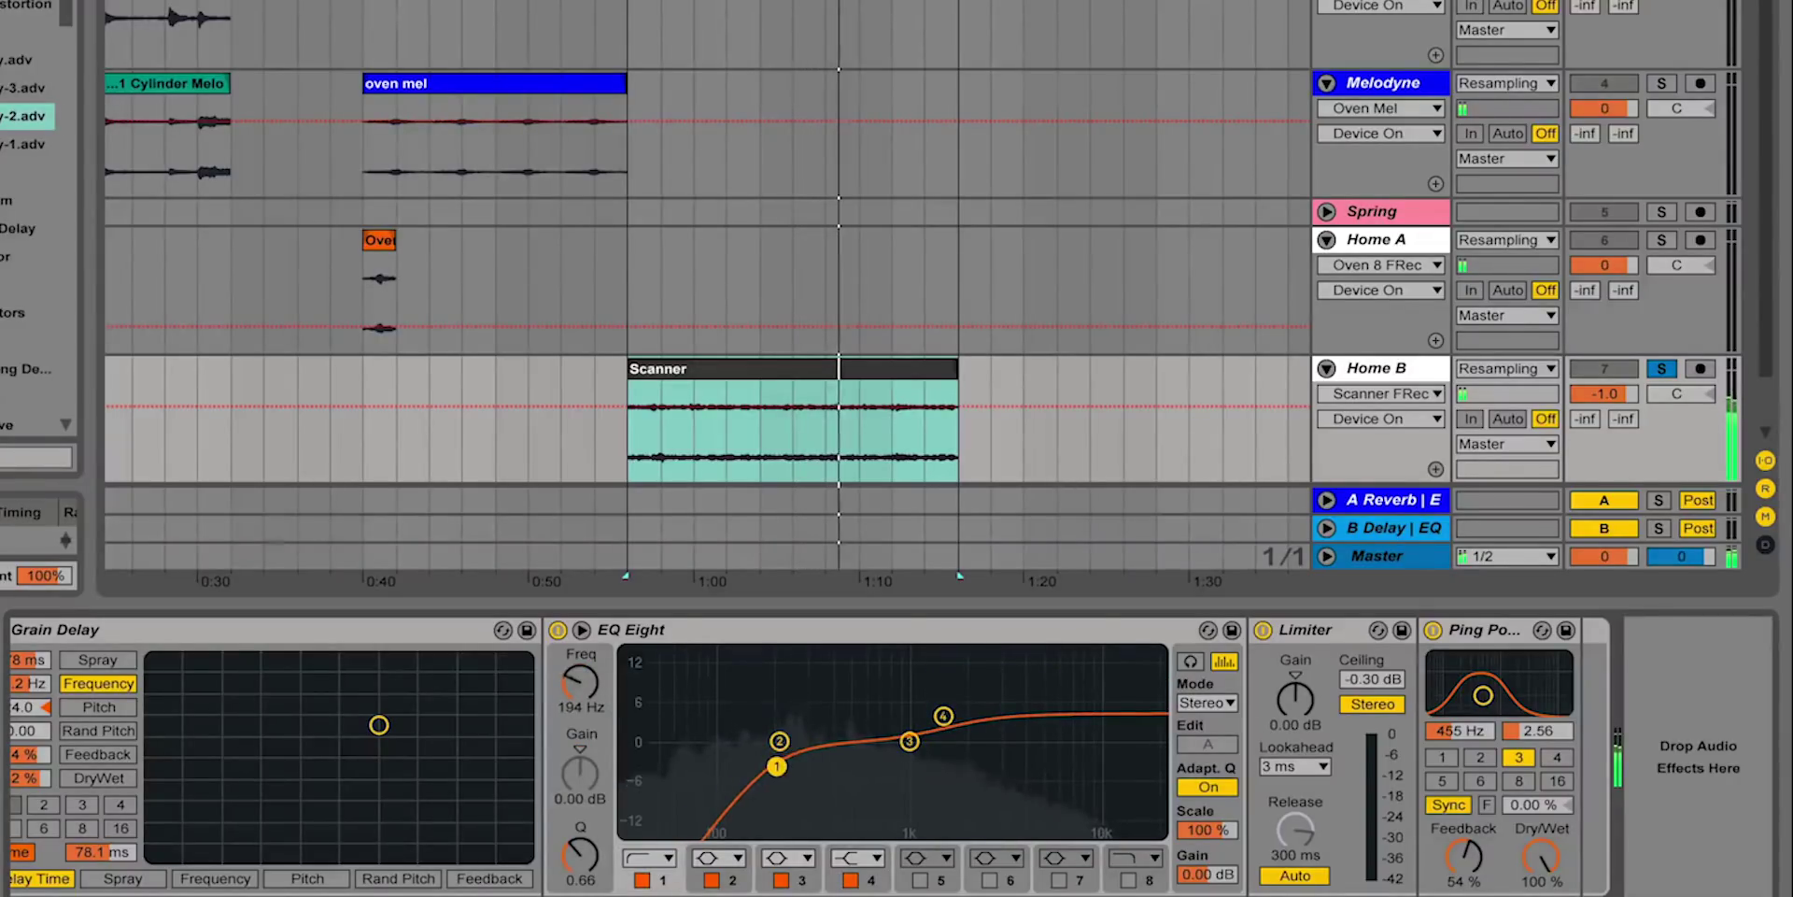
{"action": "left_click_drag", "start_coordinate": [1471, 850], "coordinate": [1531, 851]}
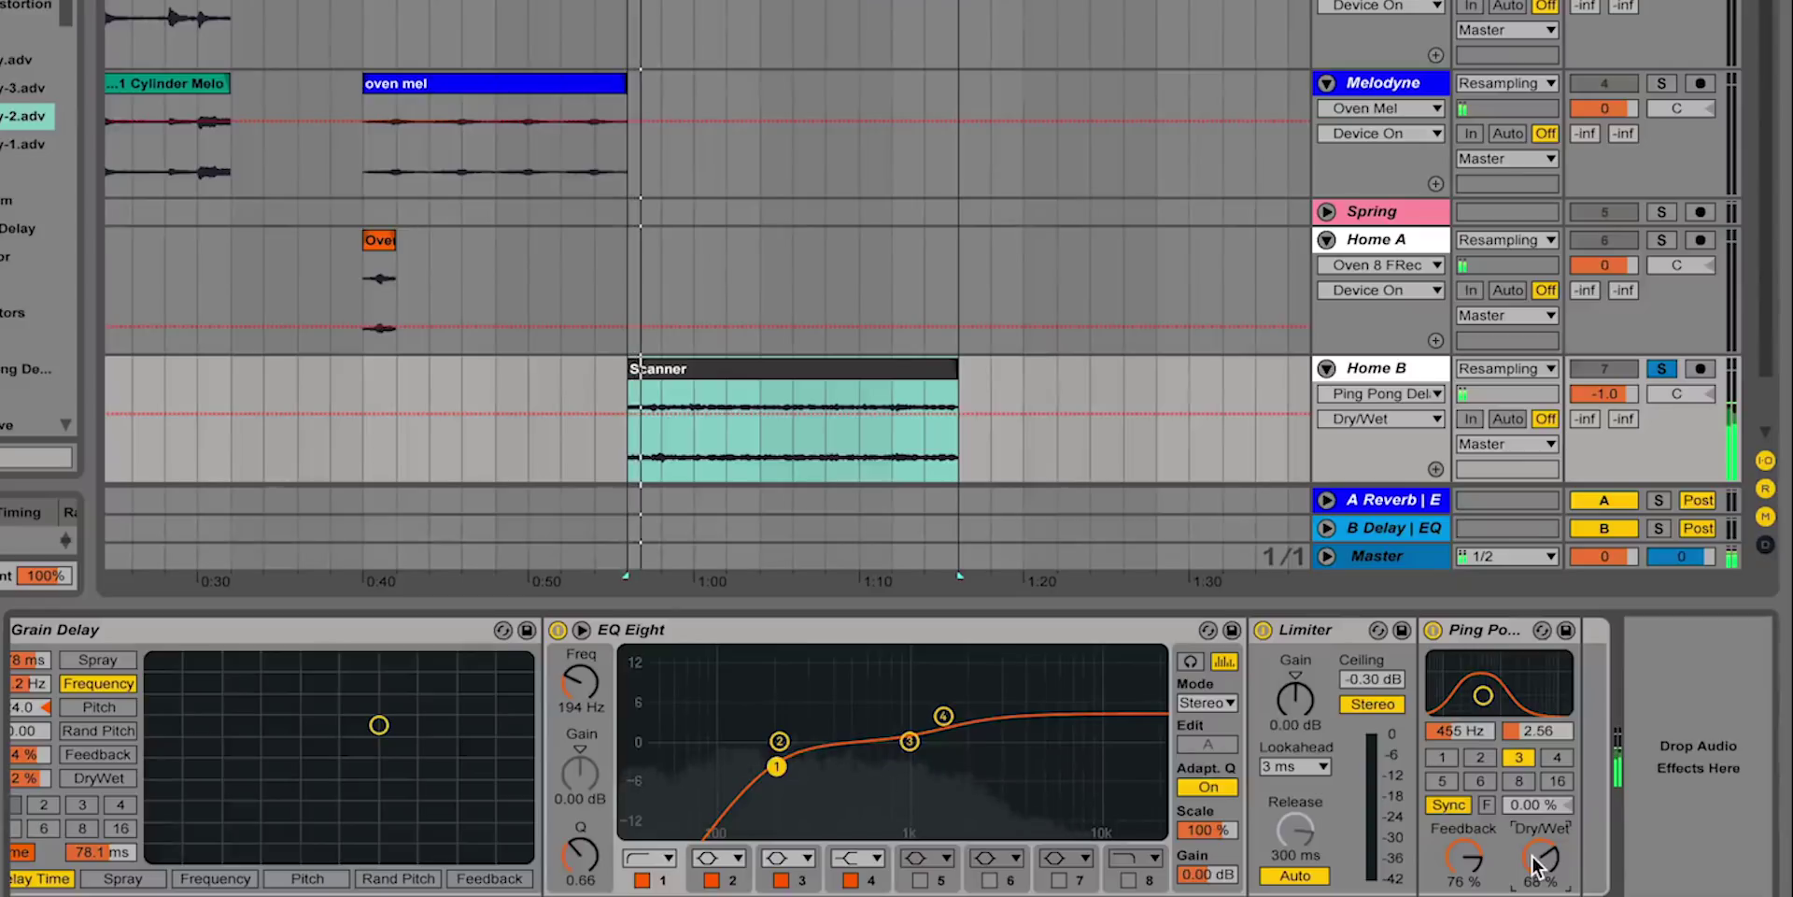
{"action": "left_click_drag", "start_coordinate": [1541, 857], "coordinate": [1541, 875]}
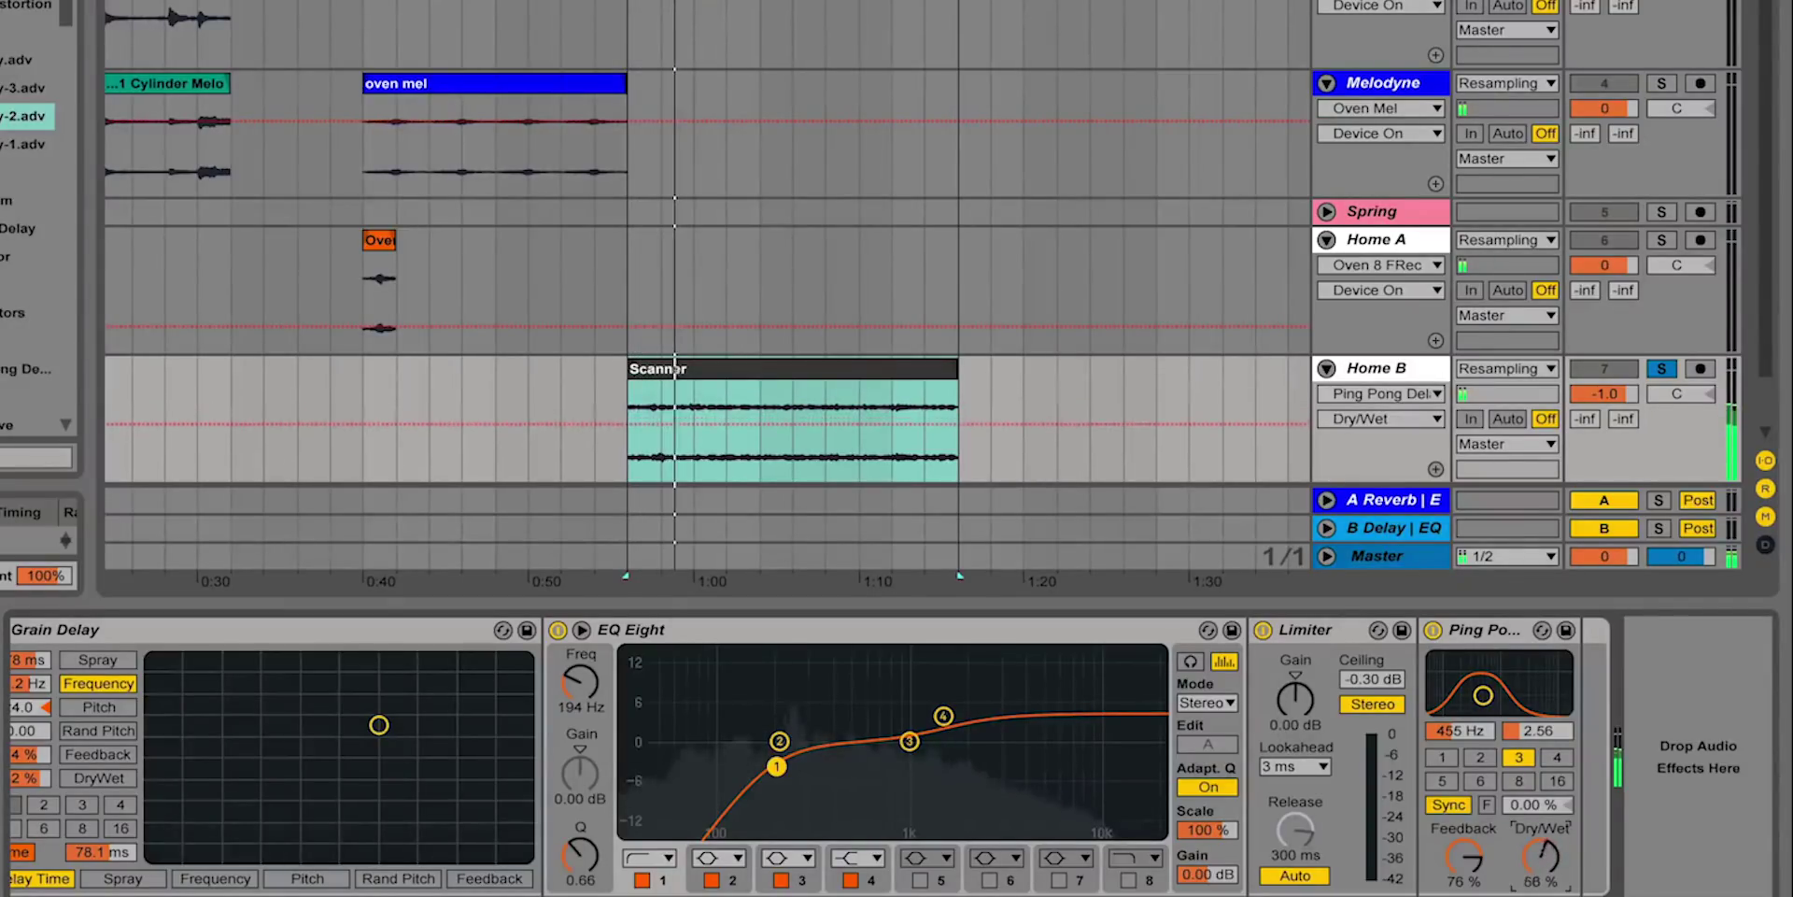
{"action": "scroll", "coordinate": [1336, 805], "scroll_direction": "left", "scroll_amount": 5}
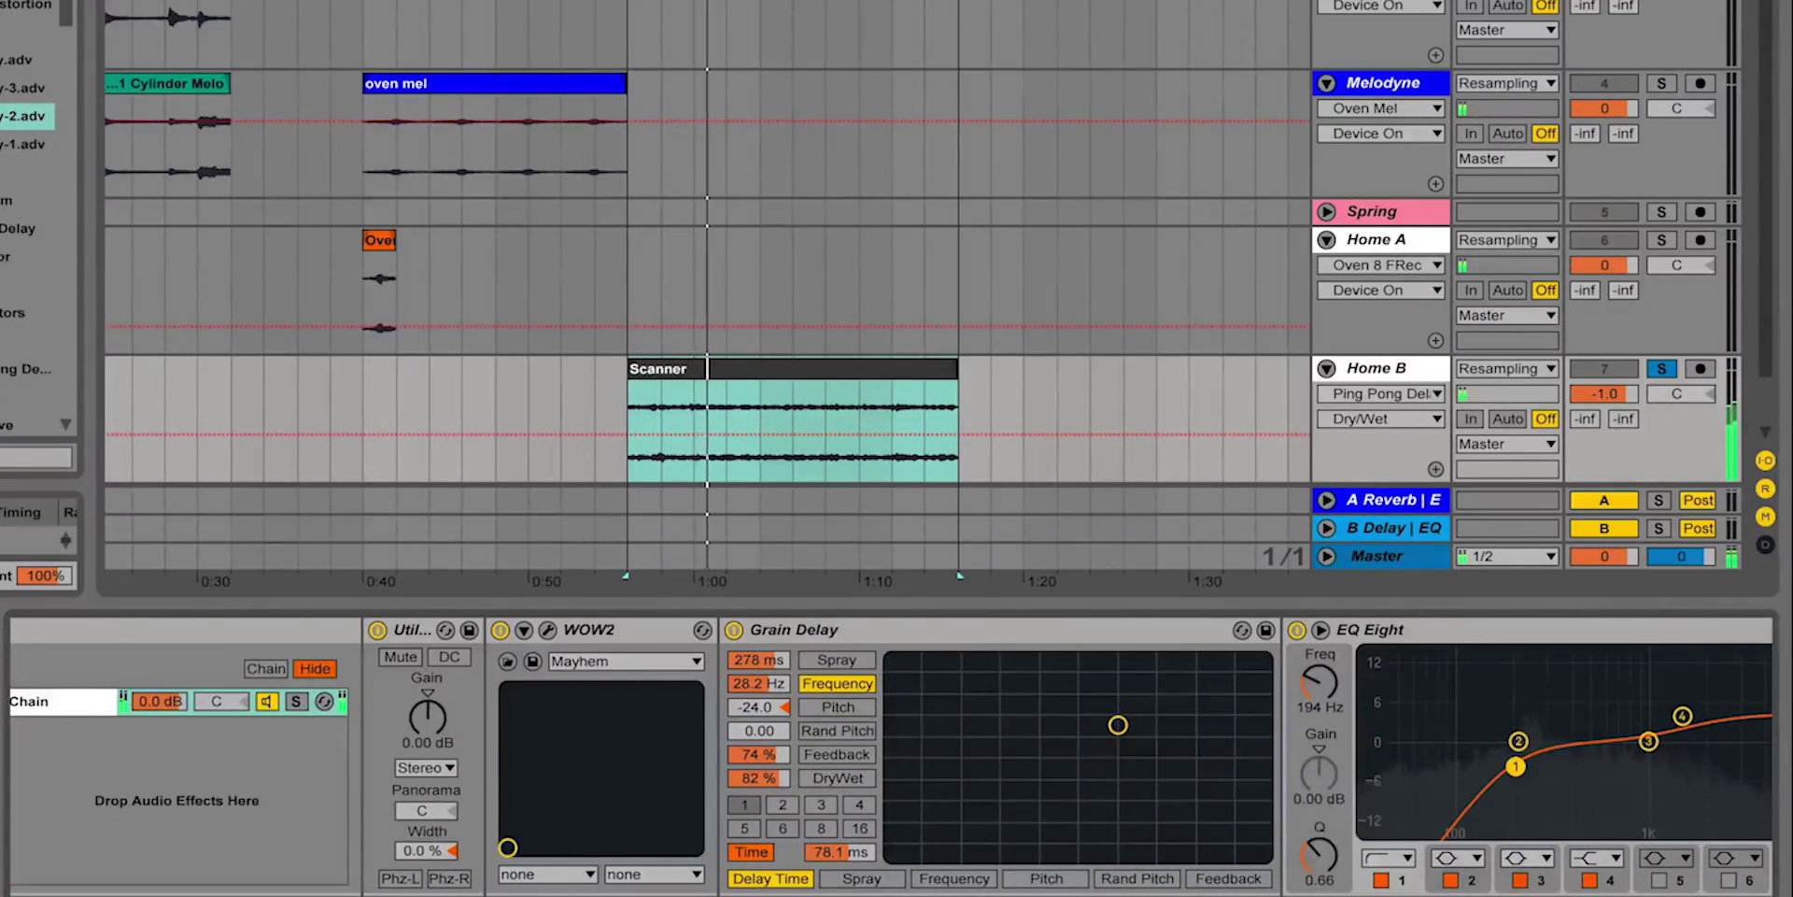
Scroll the Device View right toward the Grain Delay device.
{"action": "scroll", "coordinate": [1120, 828], "scroll_direction": "right", "scroll_amount": 3}
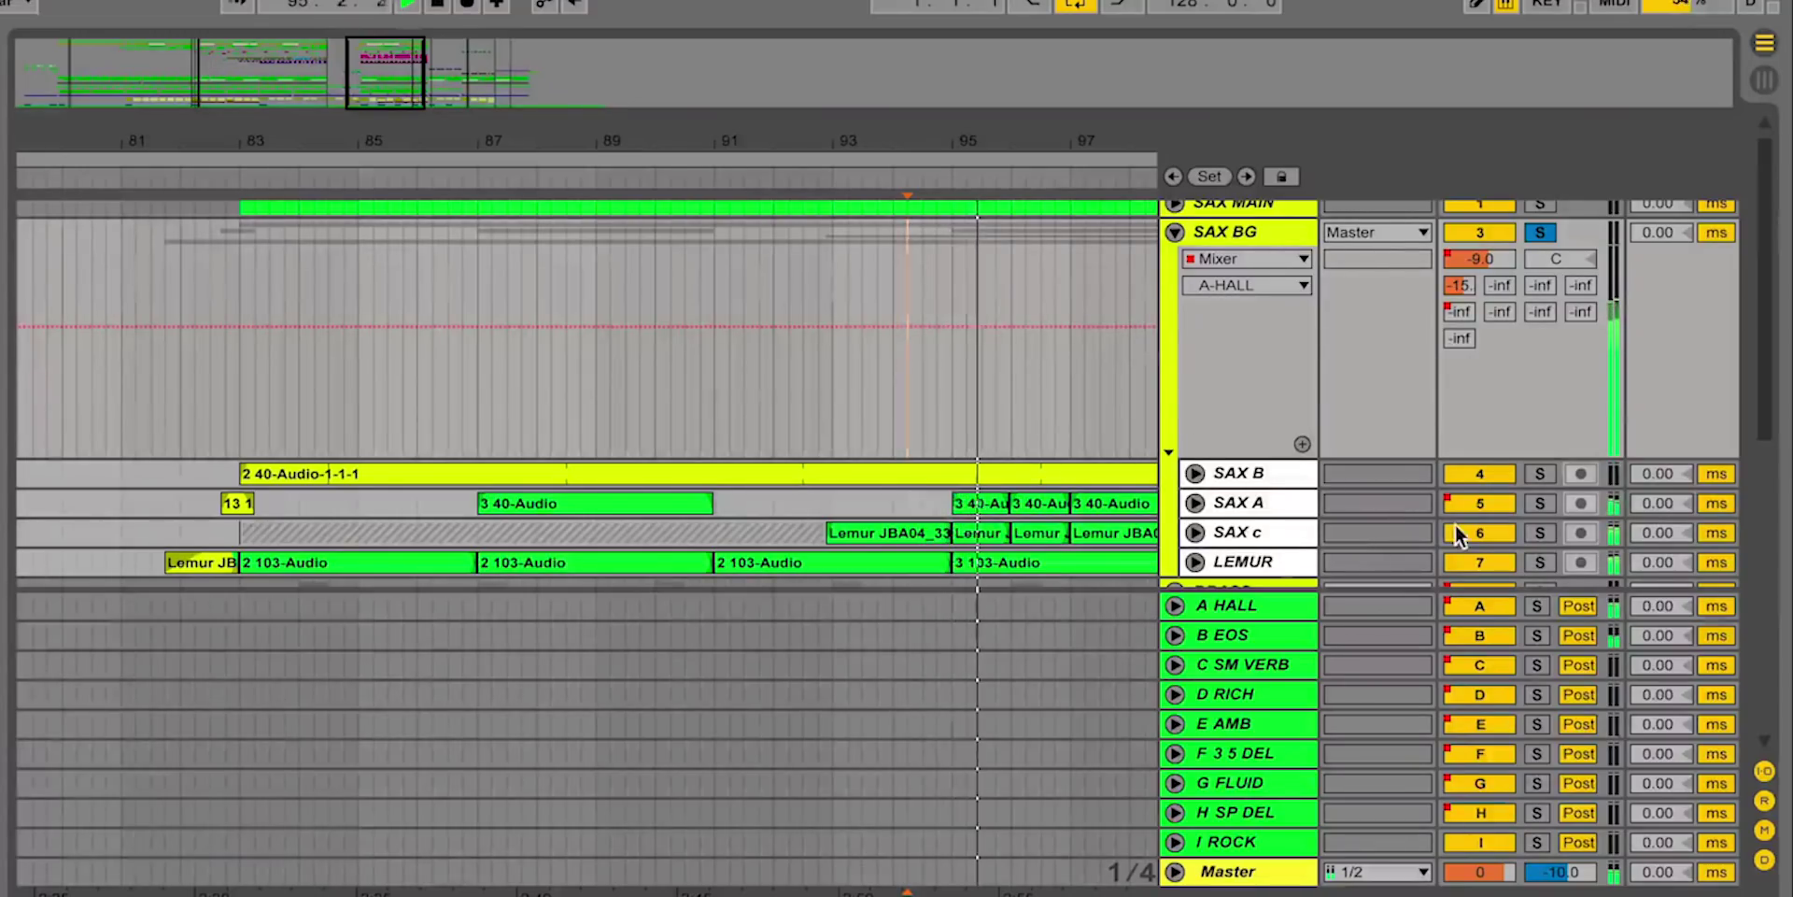
Solo the LEMUR track and scroll the arrangement to the loop tracks.
{"action": "left_click", "coordinate": [1541, 561]}
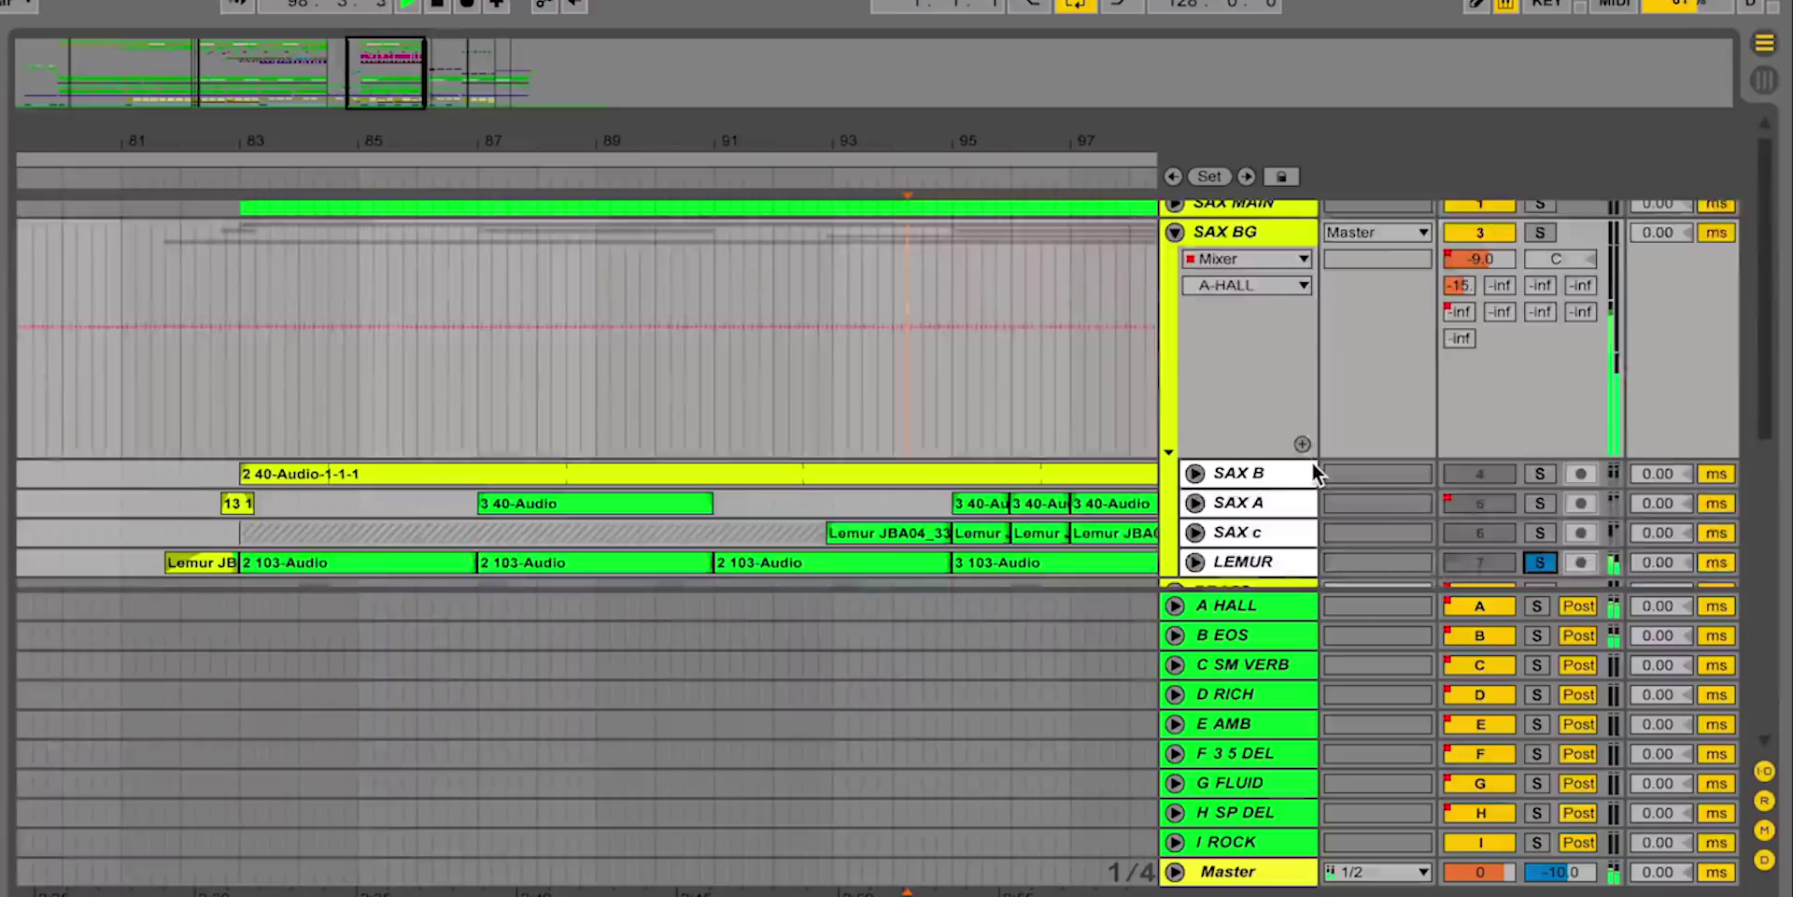
{"action": "scroll", "coordinate": [1313, 462], "scroll_direction": "down", "scroll_amount": 4}
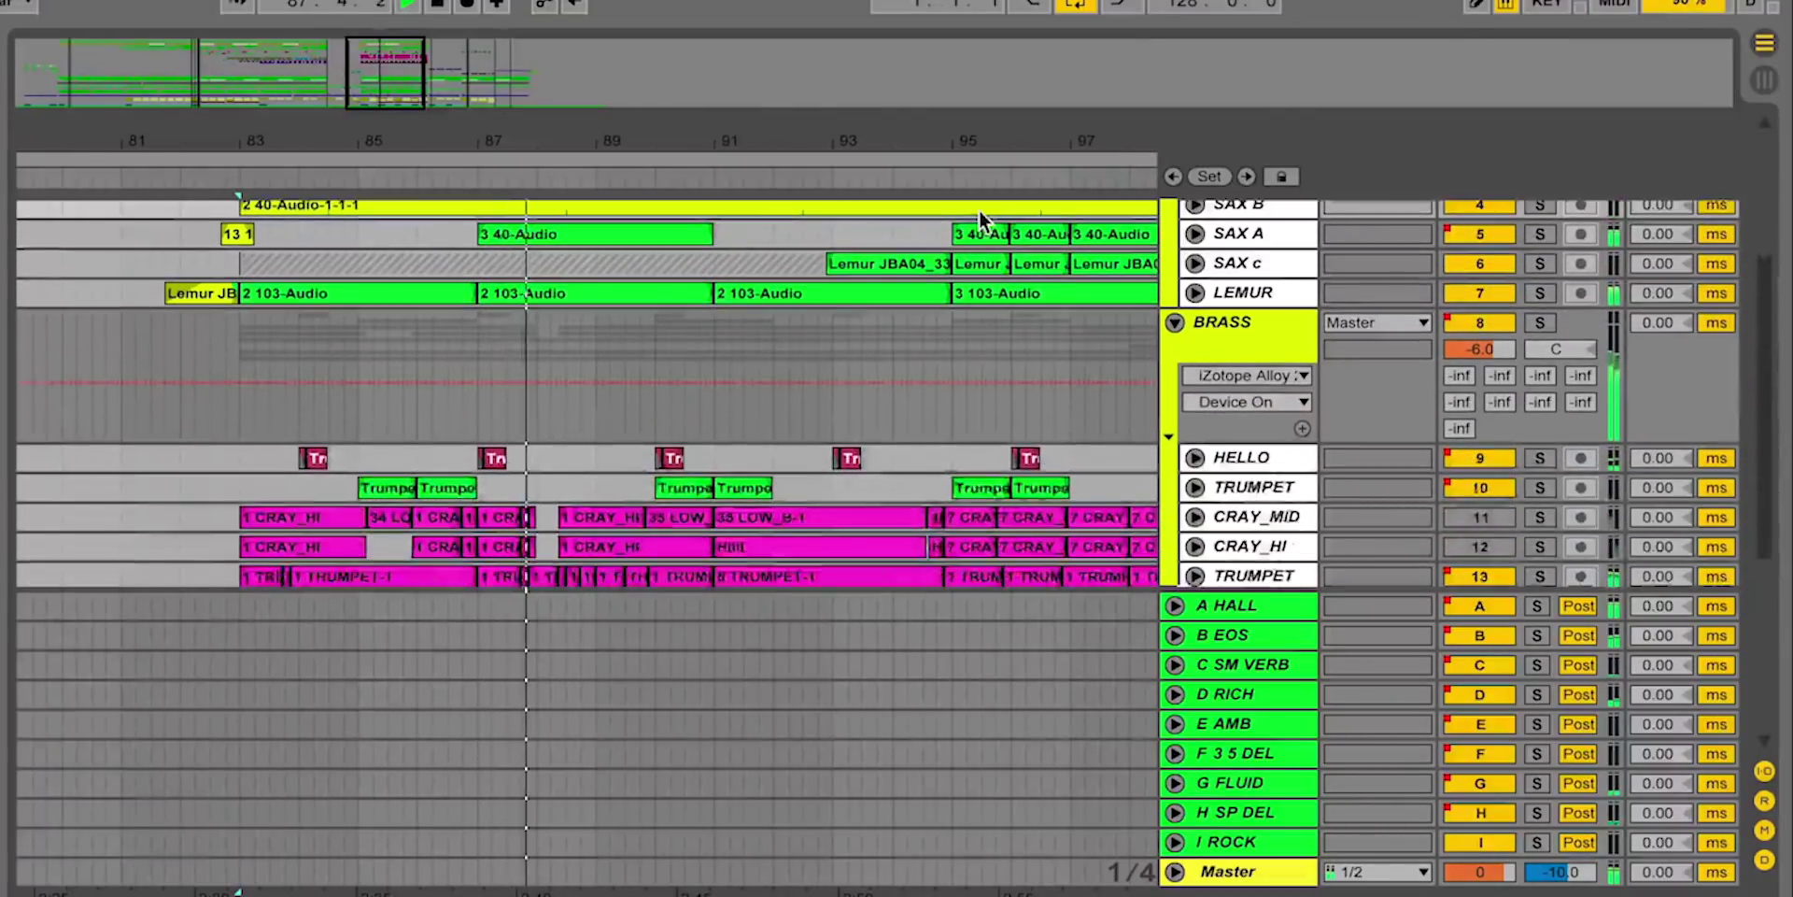
{"action": "scroll", "coordinate": [989, 210], "scroll_direction": "right", "scroll_amount": 3}
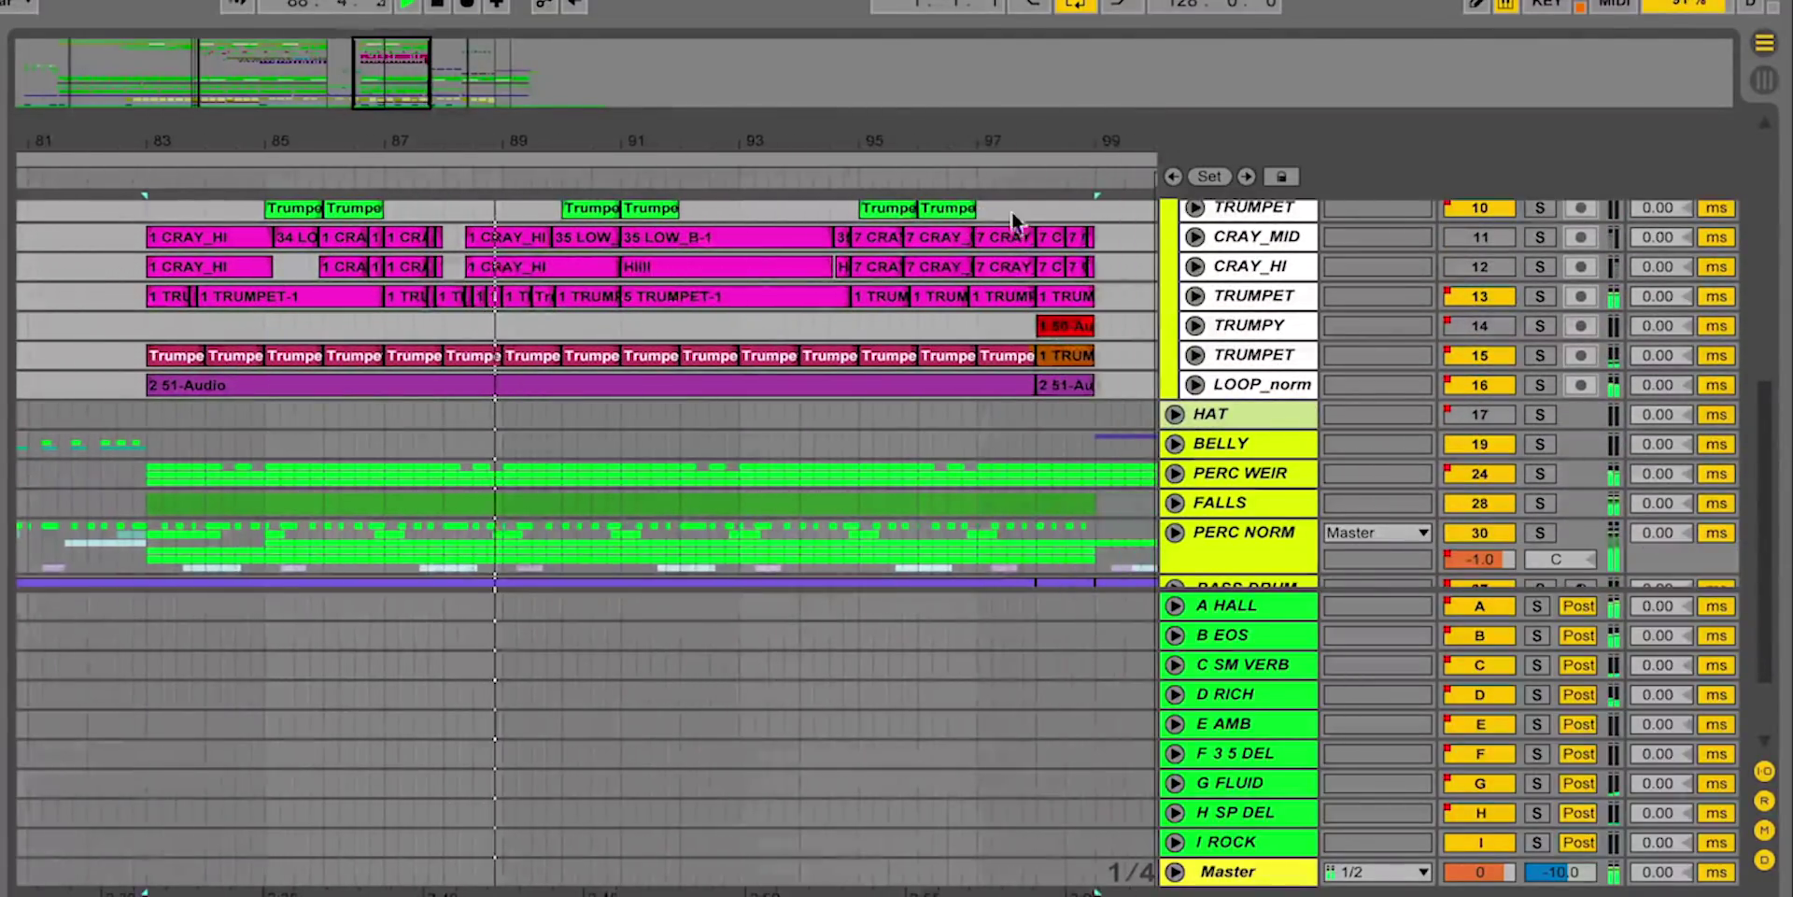
Reveal LOOP_norm's volume automation and fold the BRASS group into one lane.
{"action": "left_click", "coordinate": [1195, 385]}
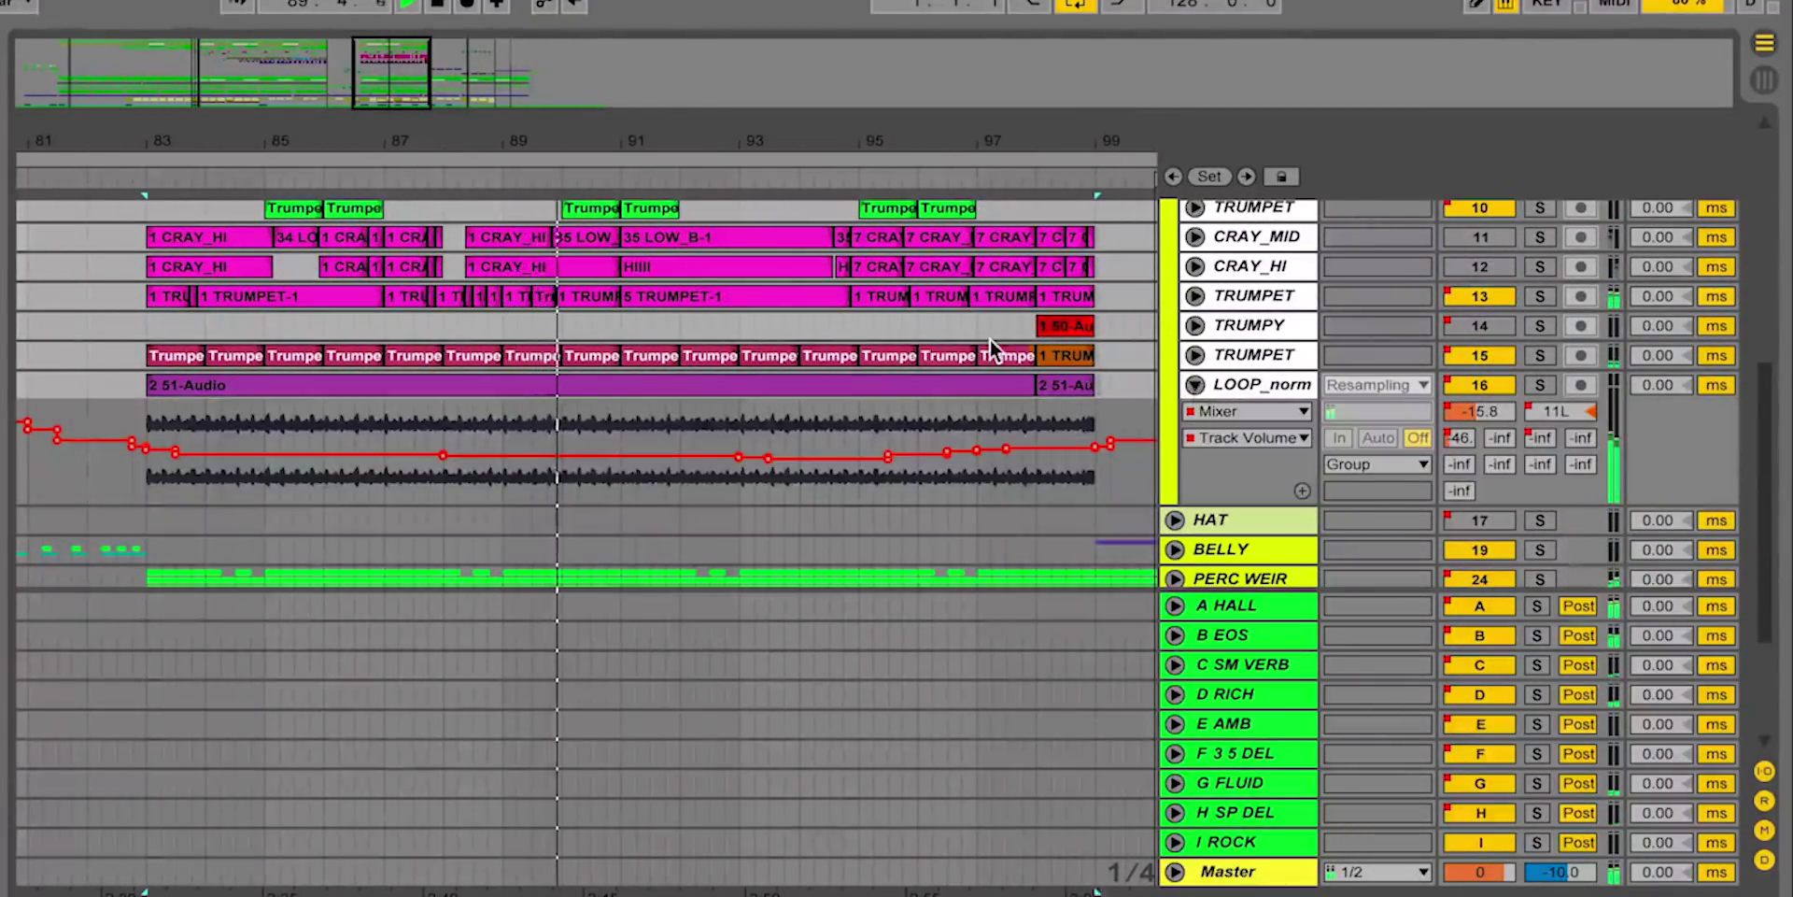
{"action": "scroll", "coordinate": [993, 356], "scroll_direction": "up", "scroll_amount": 5}
{"action": "scroll", "coordinate": [993, 355], "scroll_direction": "up", "scroll_amount": 5}
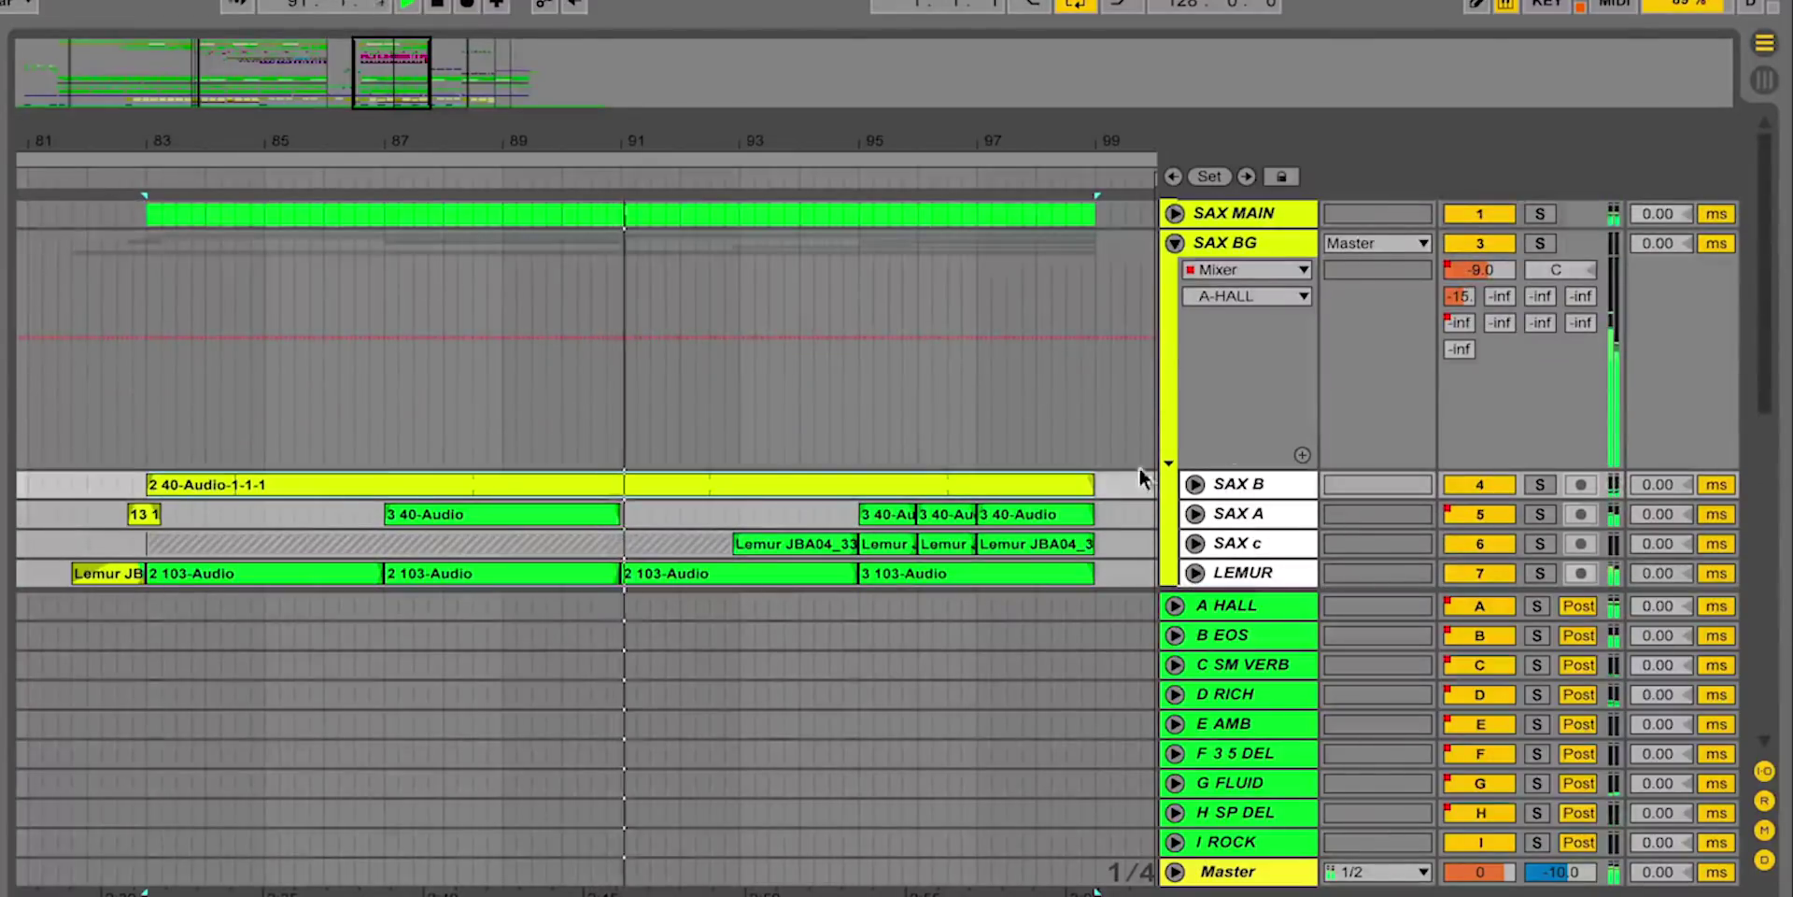
{"action": "scroll", "coordinate": [1148, 467], "scroll_direction": "down", "scroll_amount": 2}
{"action": "left_click", "coordinate": [1175, 509]}
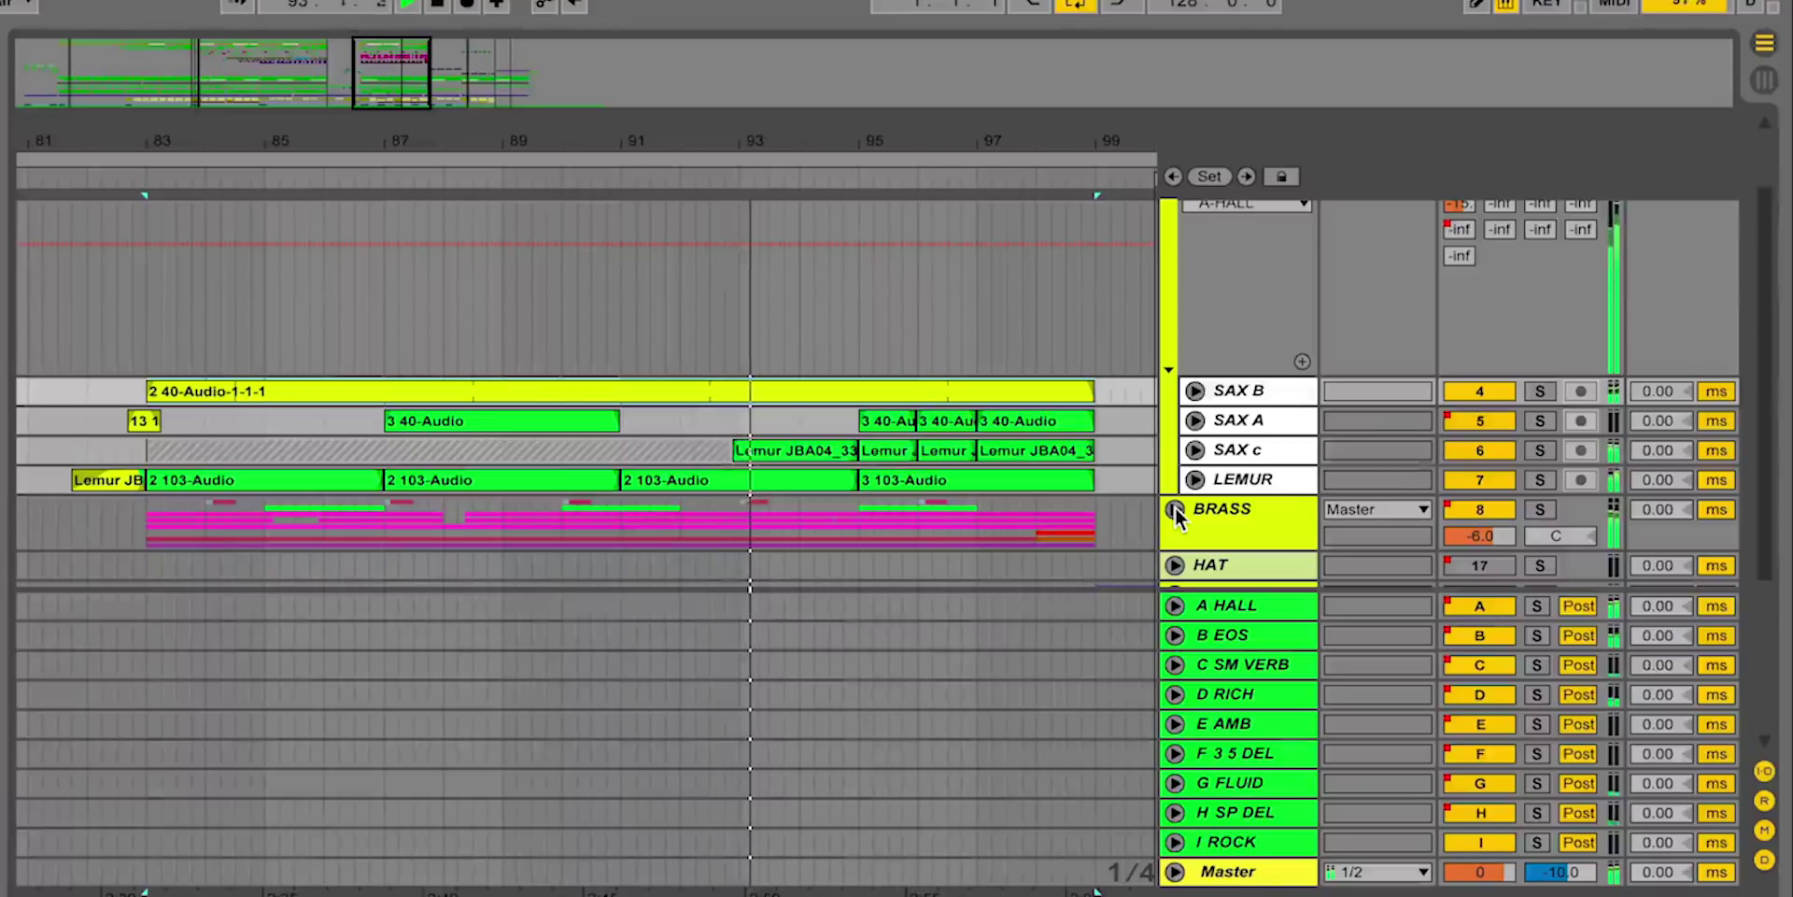
{"action": "scroll", "coordinate": [1445, 295], "scroll_direction": "up", "scroll_amount": 2}
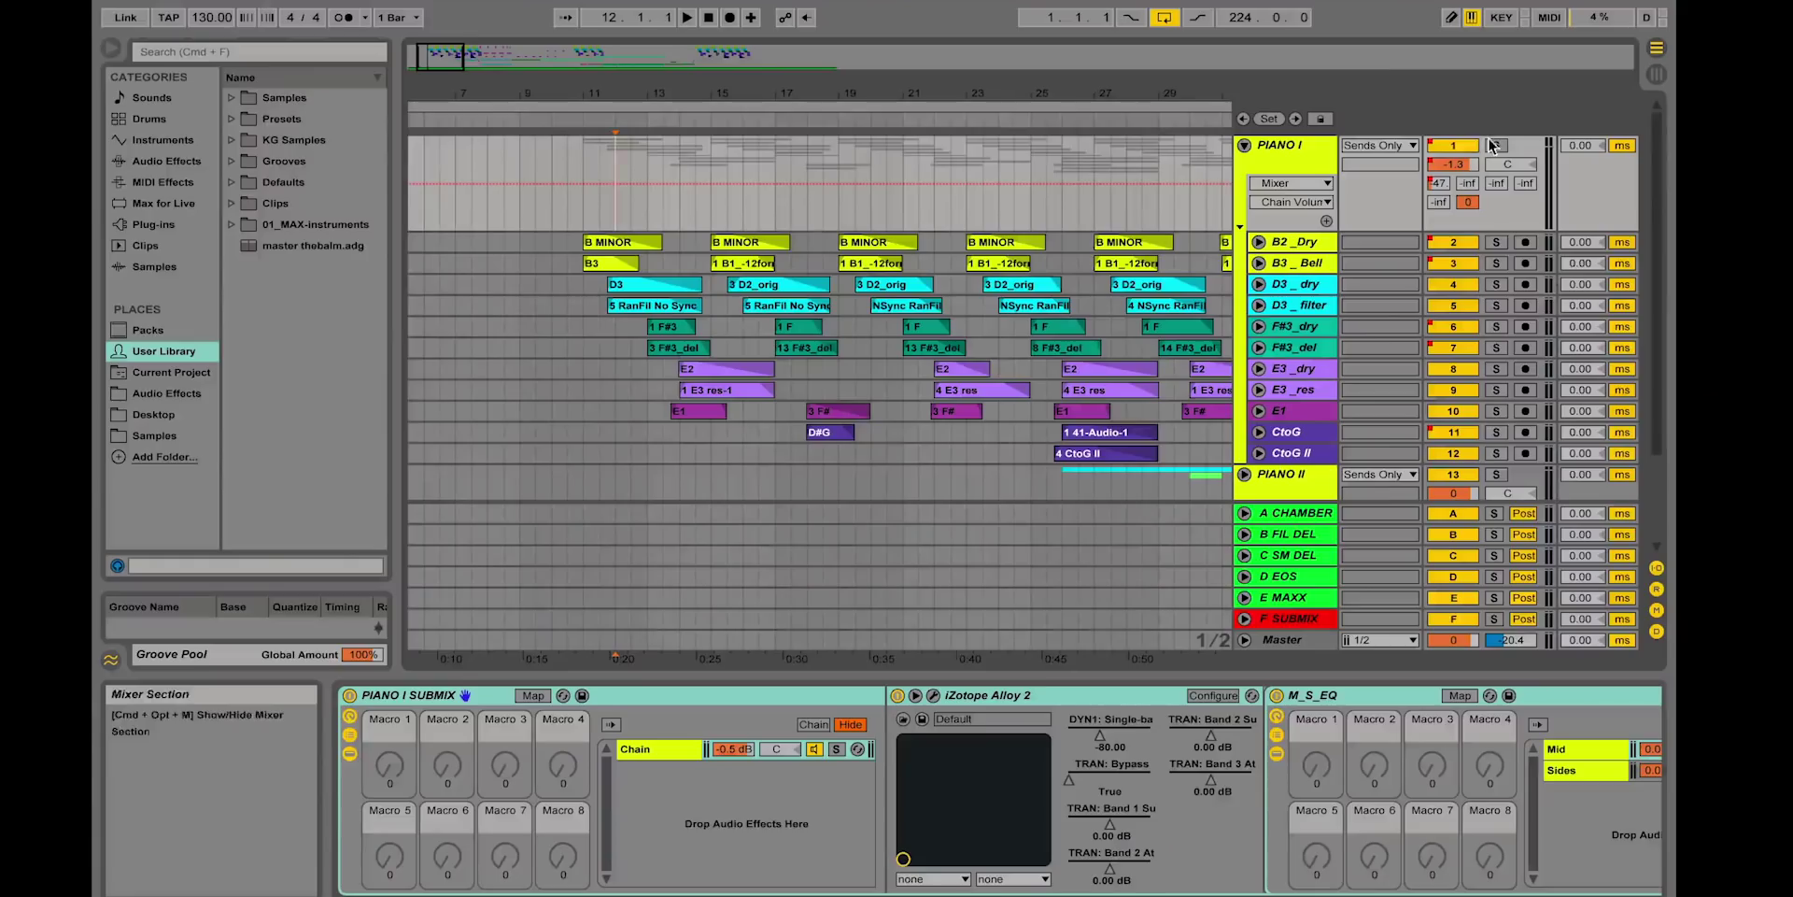
Select the B MINOR clip on B2_Dry to show its effects, and zoom the arrangement out.
{"action": "left_click", "coordinate": [626, 242]}
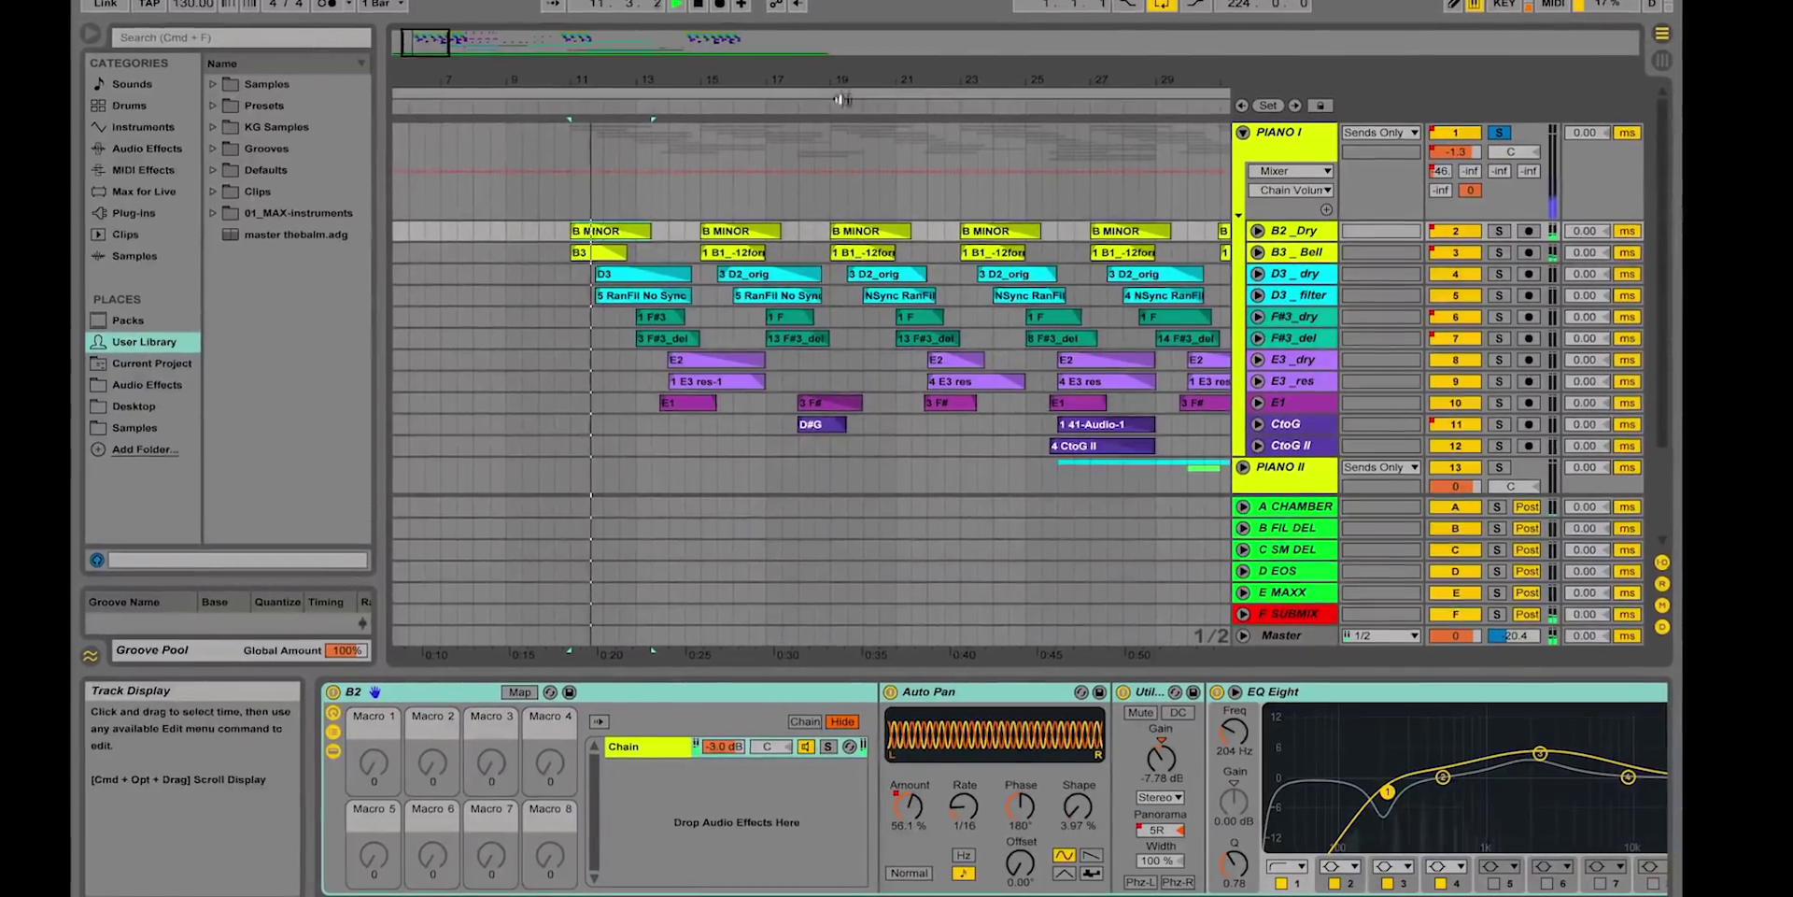
{"action": "left_click_drag", "start_coordinate": [829, 94], "coordinate": [830, 37]}
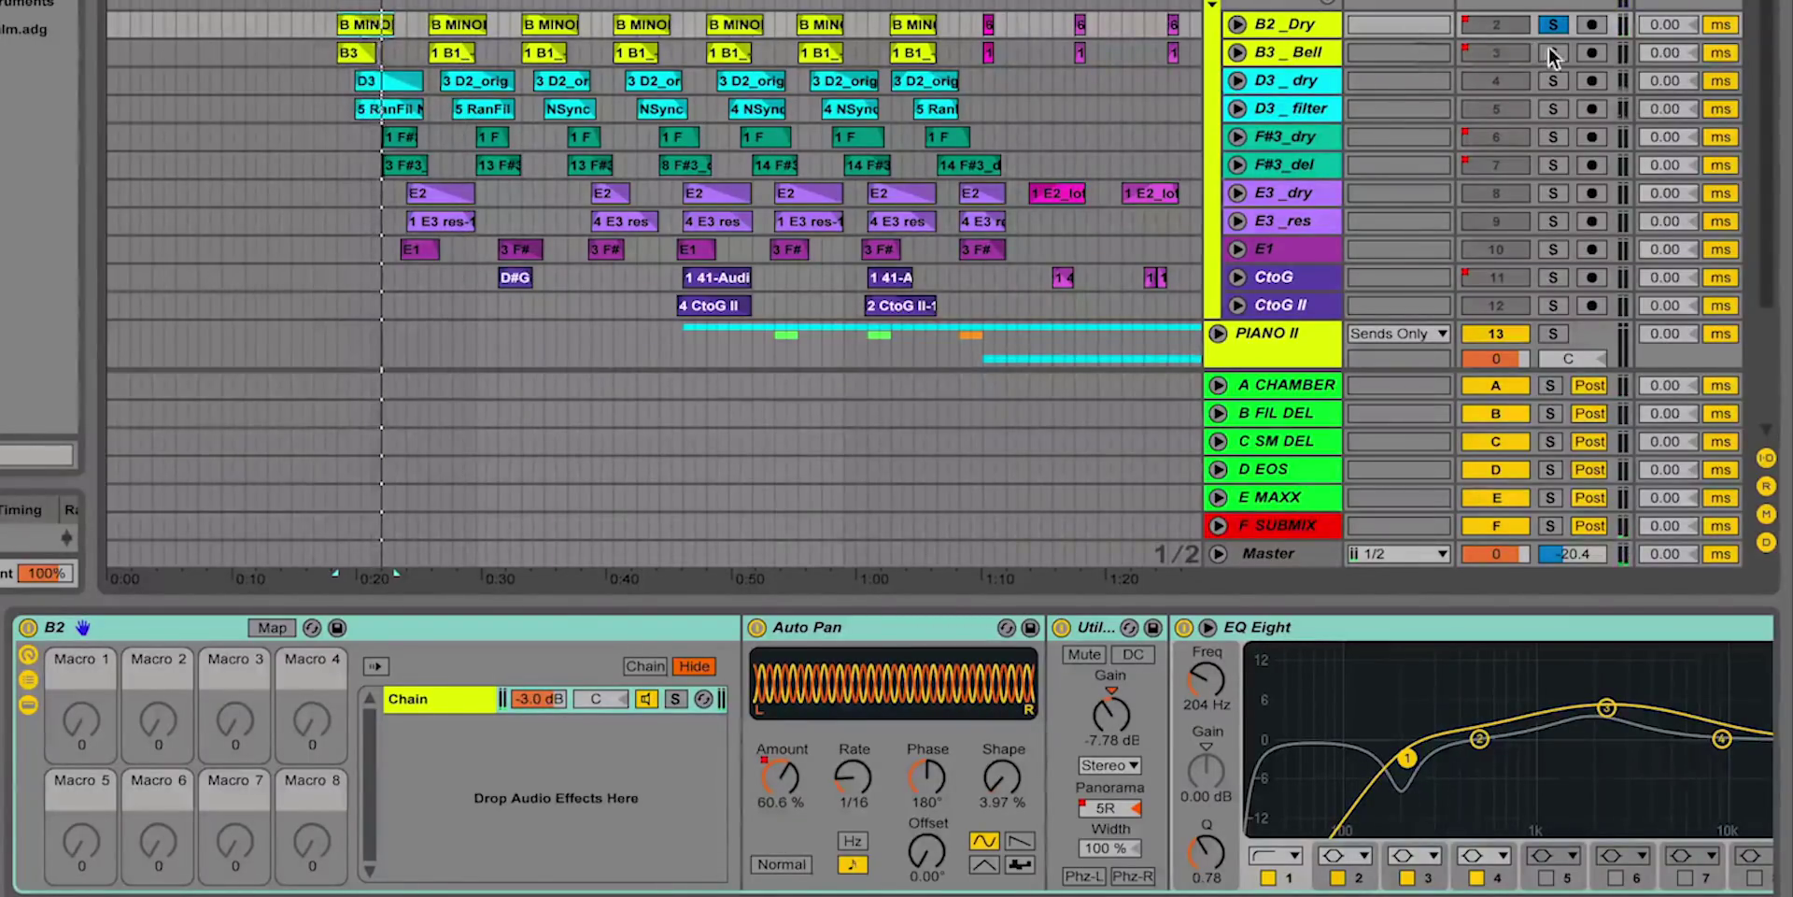
Show the B3 _Bell track's effects, scrolling the device chain and track list down to 20 Group.
{"action": "left_click", "coordinate": [353, 55]}
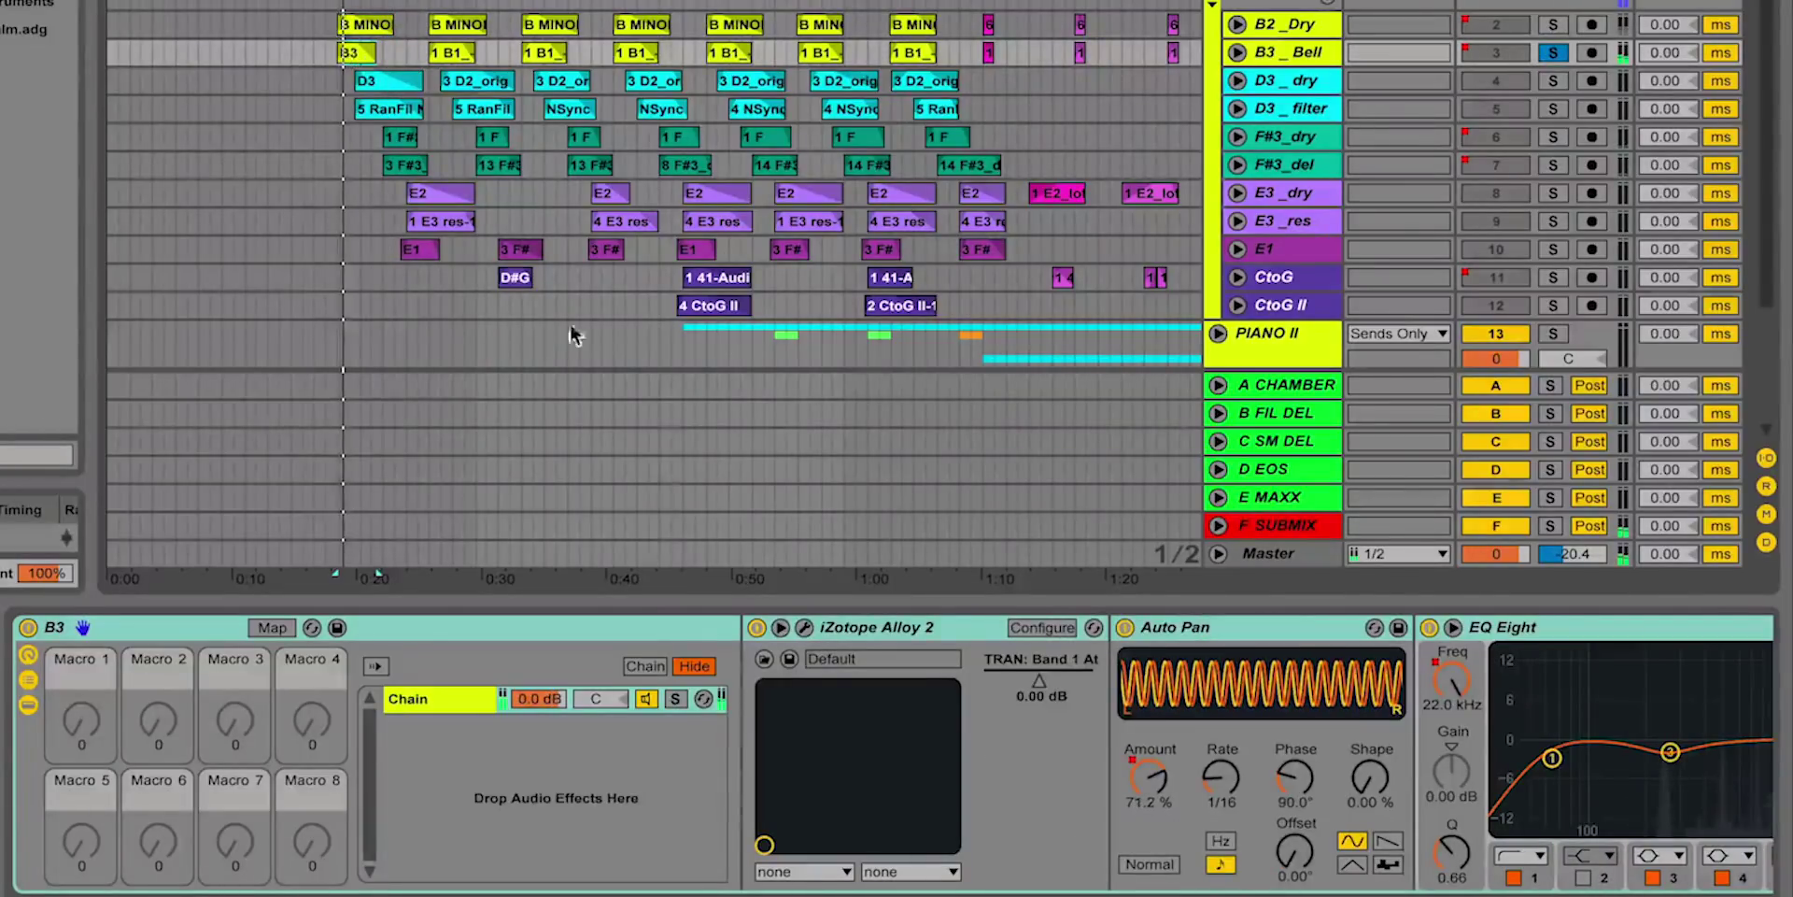
{"action": "scroll", "coordinate": [772, 756], "scroll_direction": "down", "scroll_amount": 3}
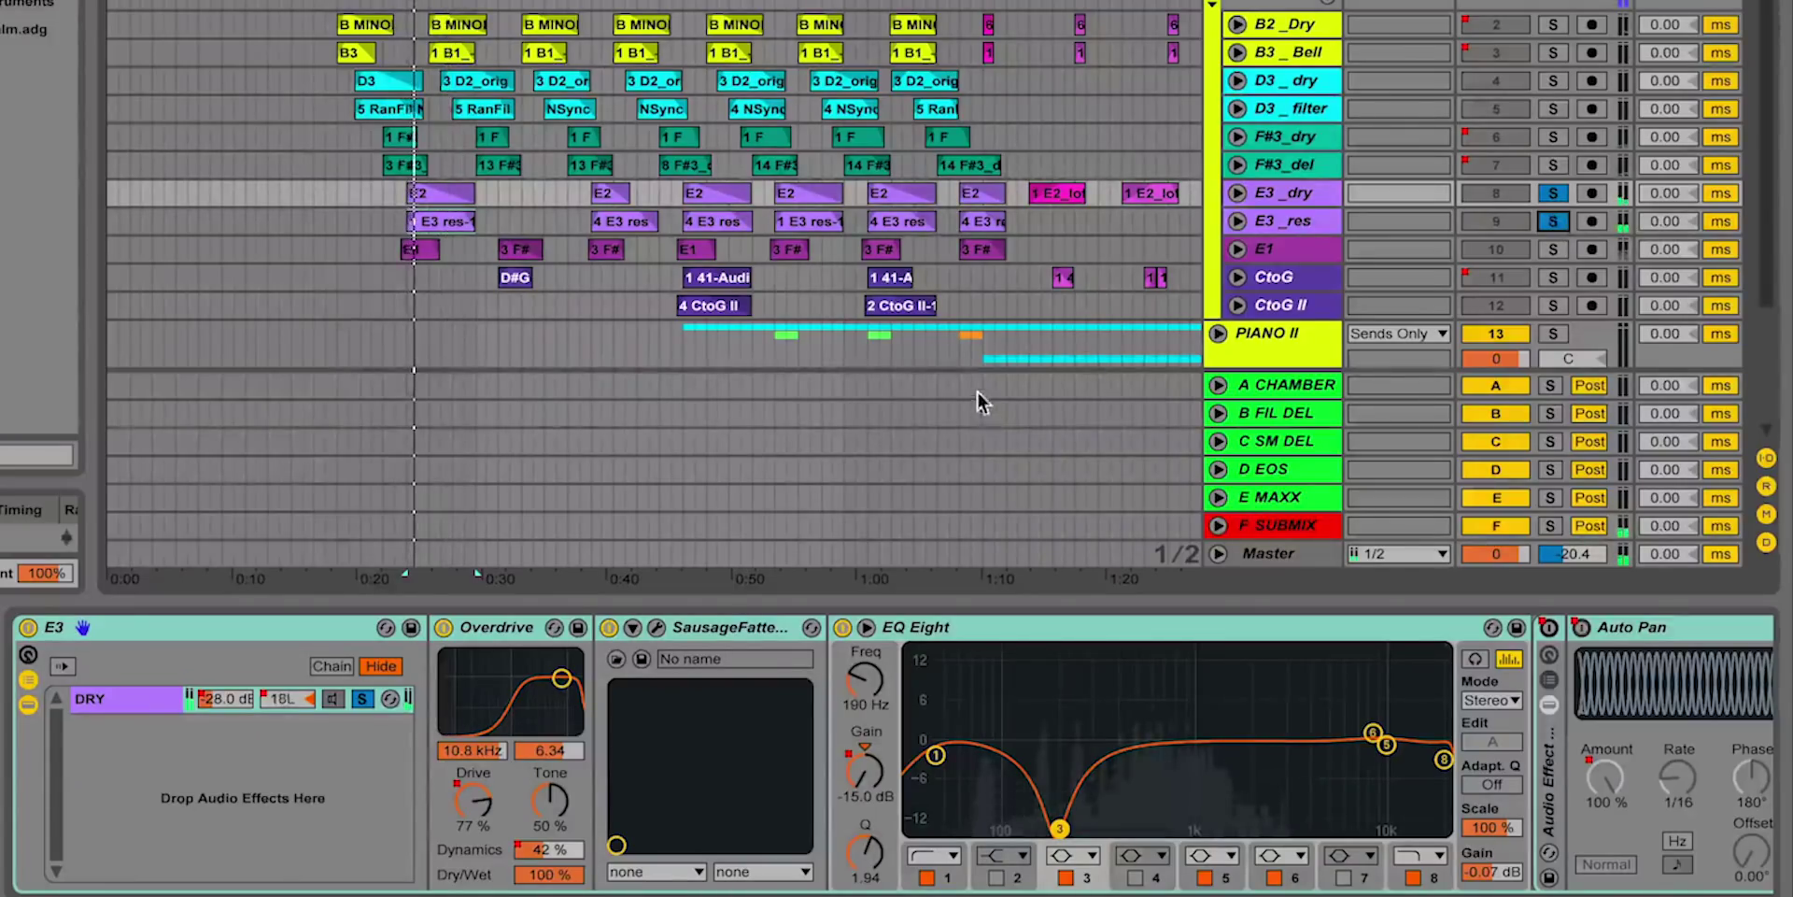
{"action": "scroll", "coordinate": [1047, 715], "scroll_direction": "right", "scroll_amount": 3}
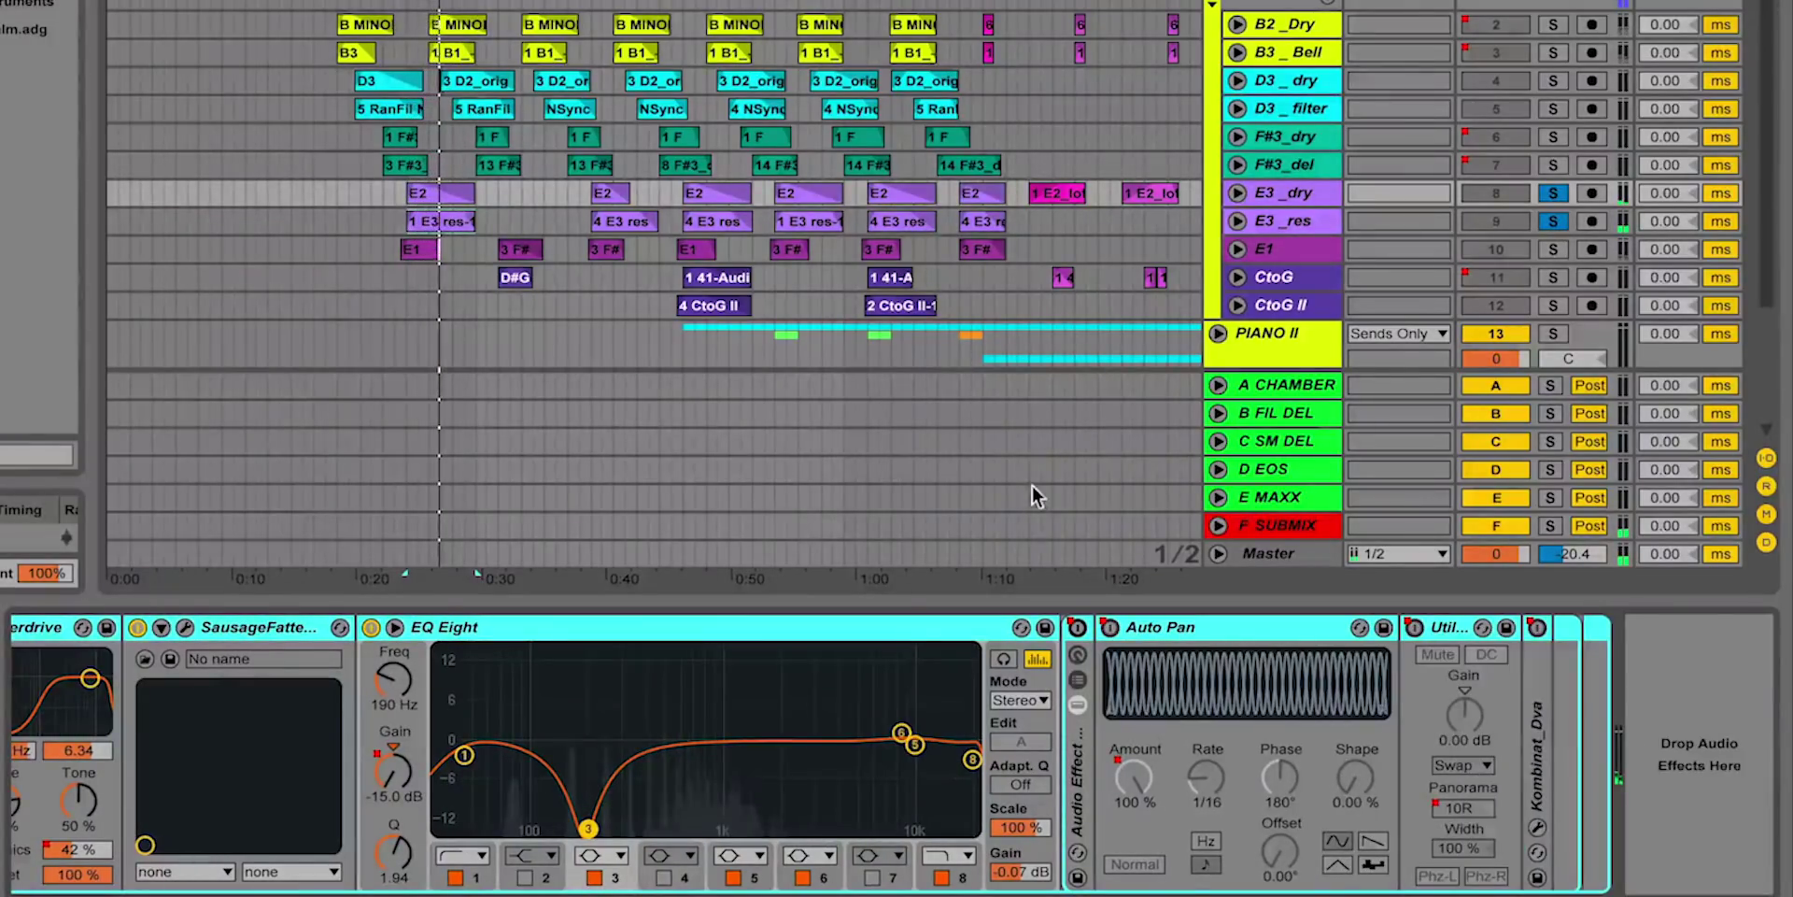
{"action": "scroll", "coordinate": [834, 244], "scroll_direction": "down", "scroll_amount": 3}
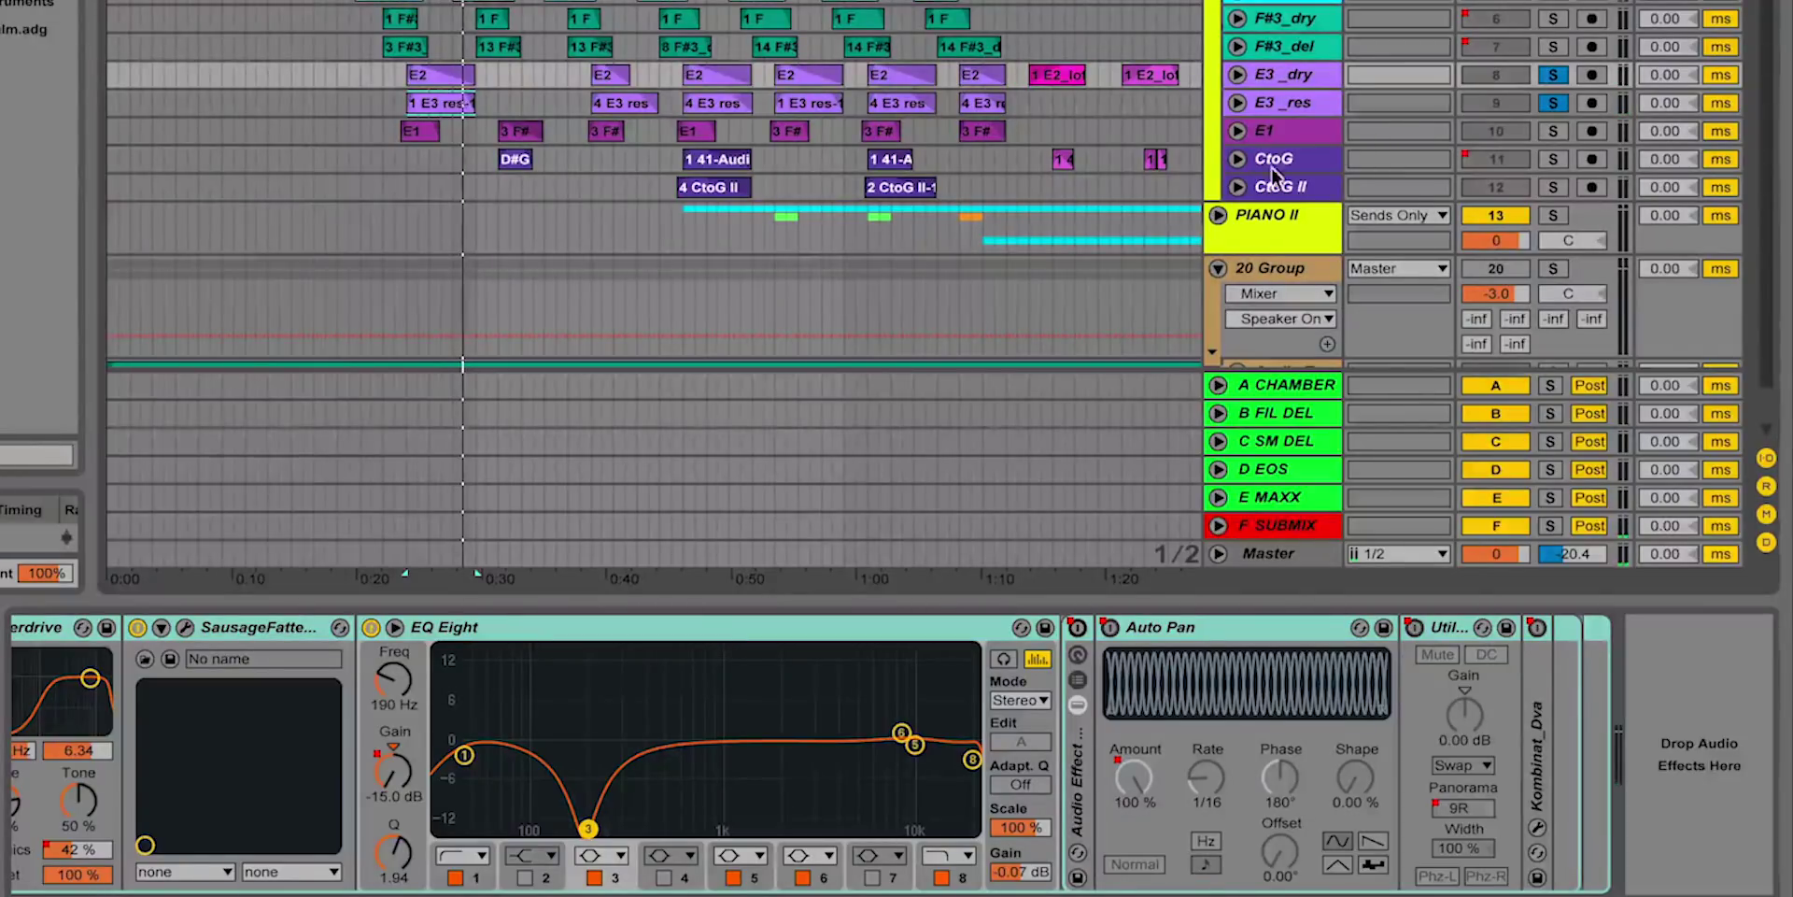
Scroll the arrangement right to bring the resampling track's Track Panning automation into view.
{"action": "scroll", "coordinate": [933, 154], "scroll_direction": "right", "scroll_amount": 5}
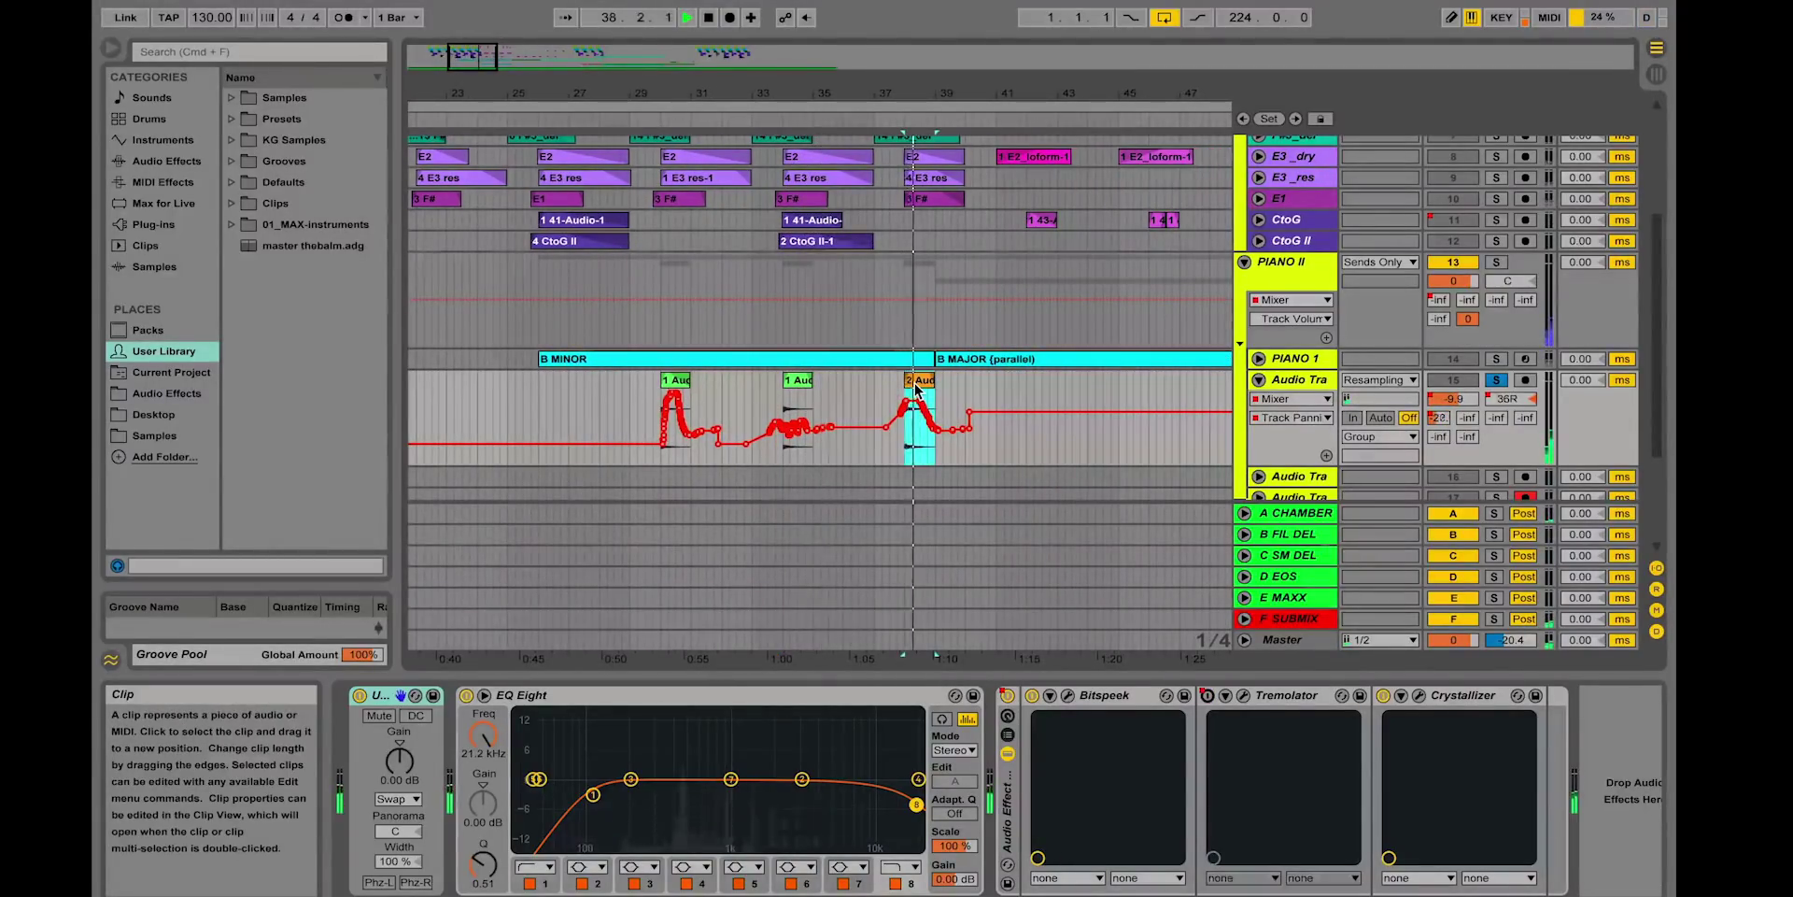
Scroll up to the E3 tracks, select E3 _dry, and unfold it to reveal its clip fades.
{"action": "scroll", "coordinate": [822, 346], "scroll_direction": "up", "scroll_amount": 3}
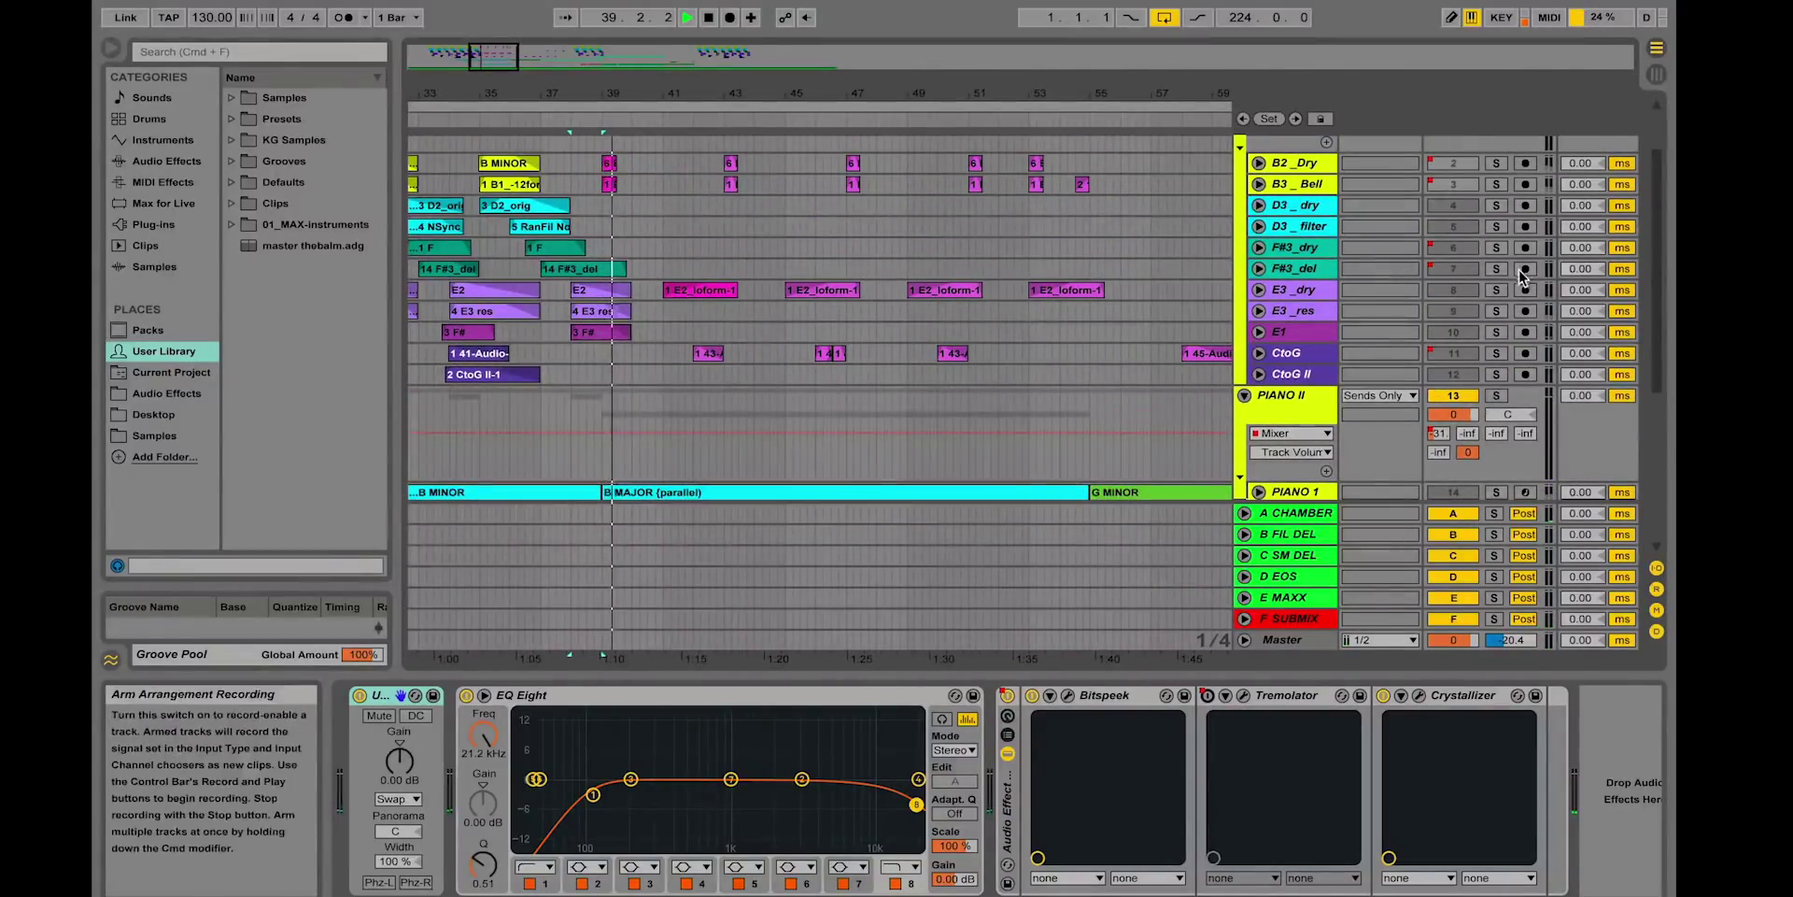
{"action": "left_click", "coordinate": [718, 286]}
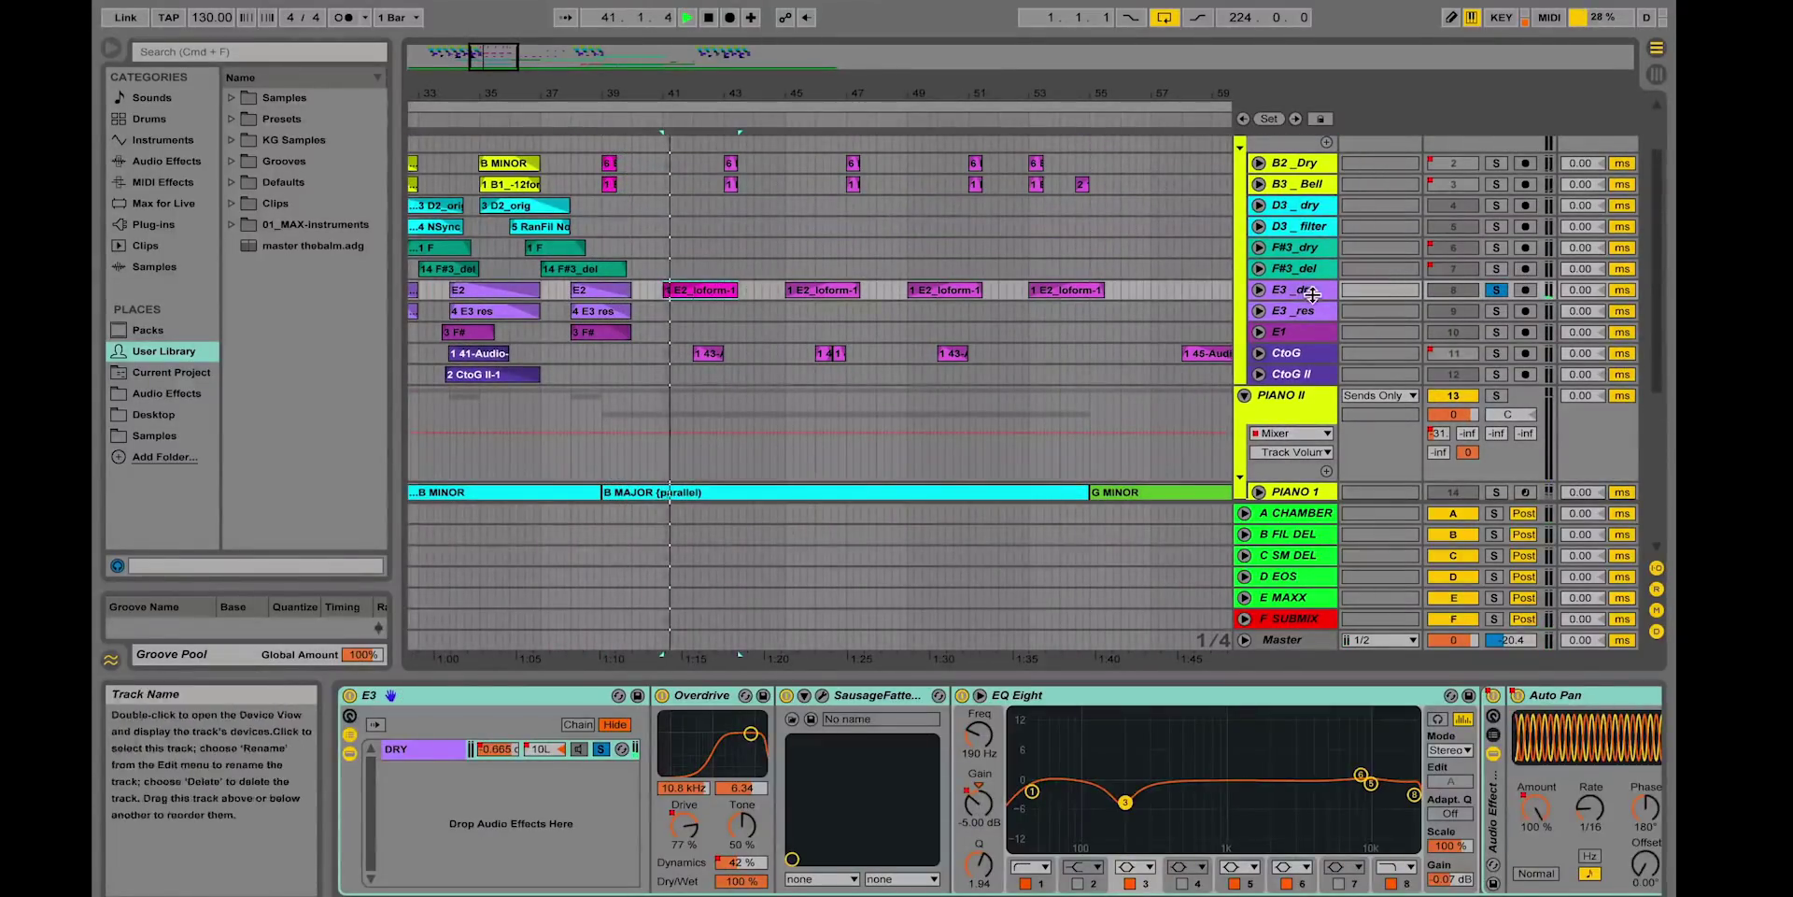
{"action": "left_click", "coordinate": [1259, 290]}
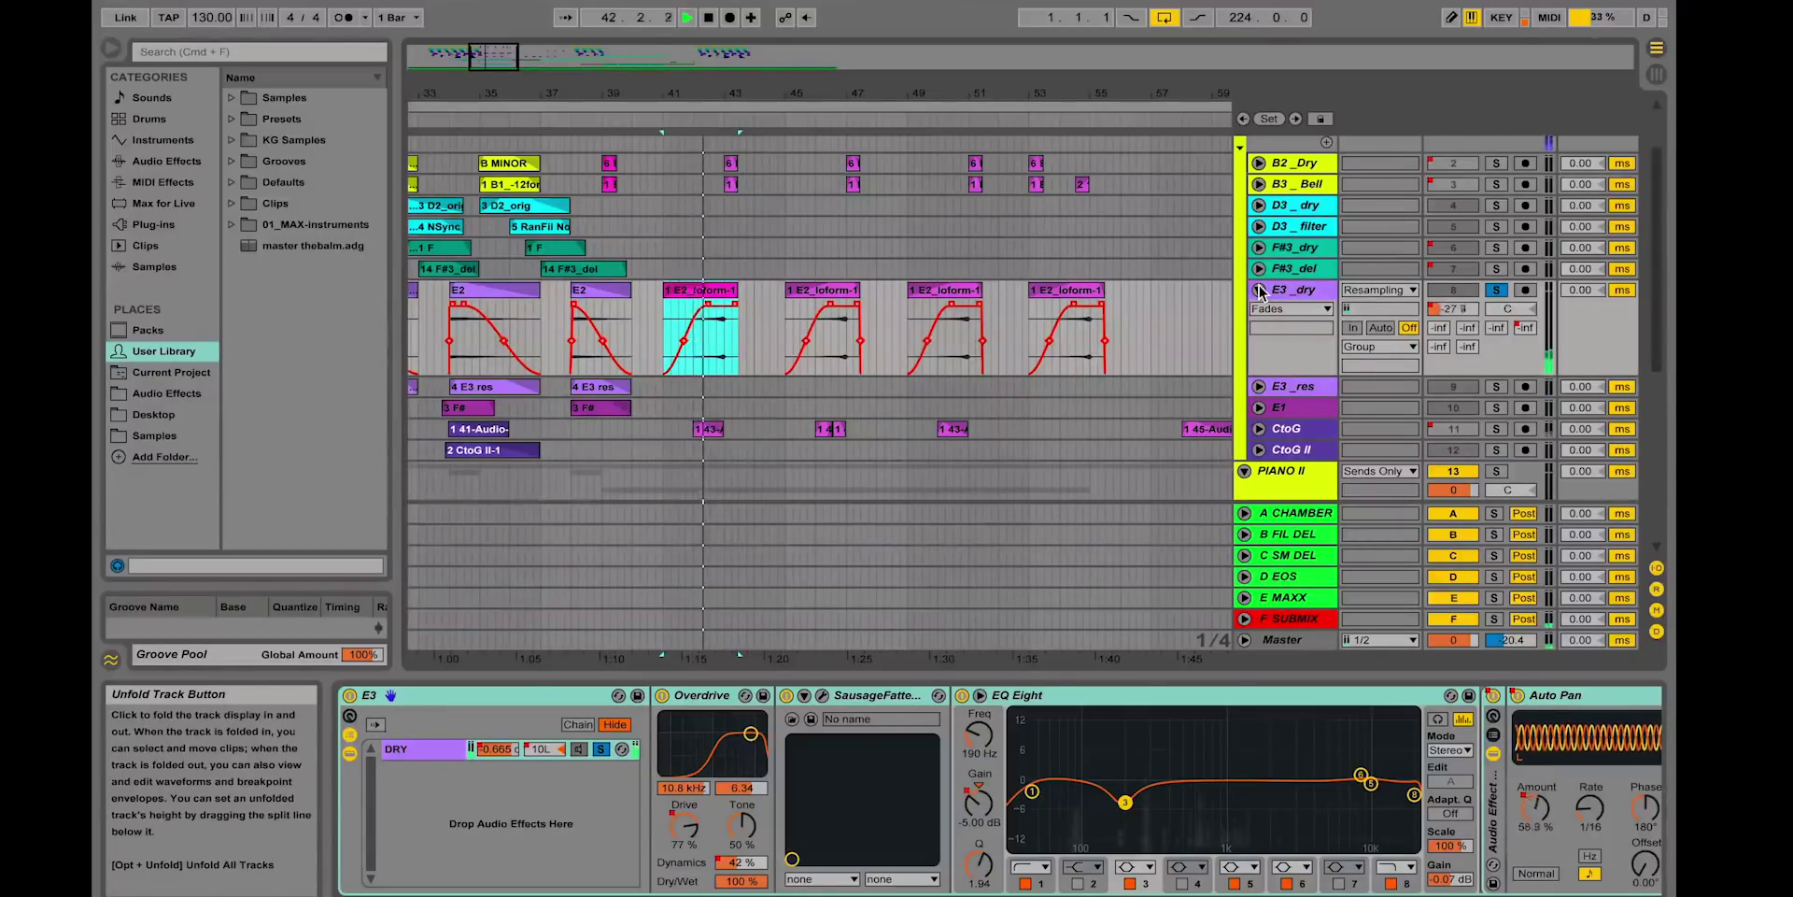